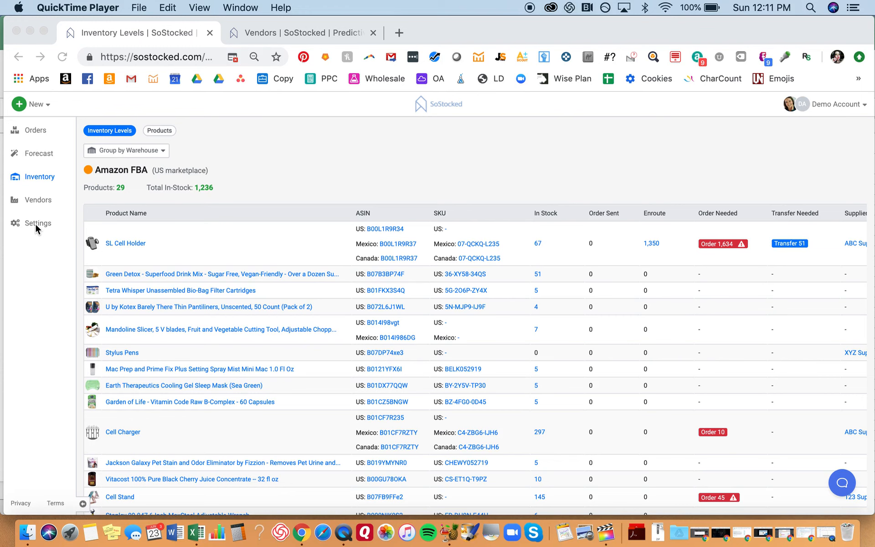
Export all SoStocked data as a spreadsheet from the bulk export/import settings.
left_click(37, 224)
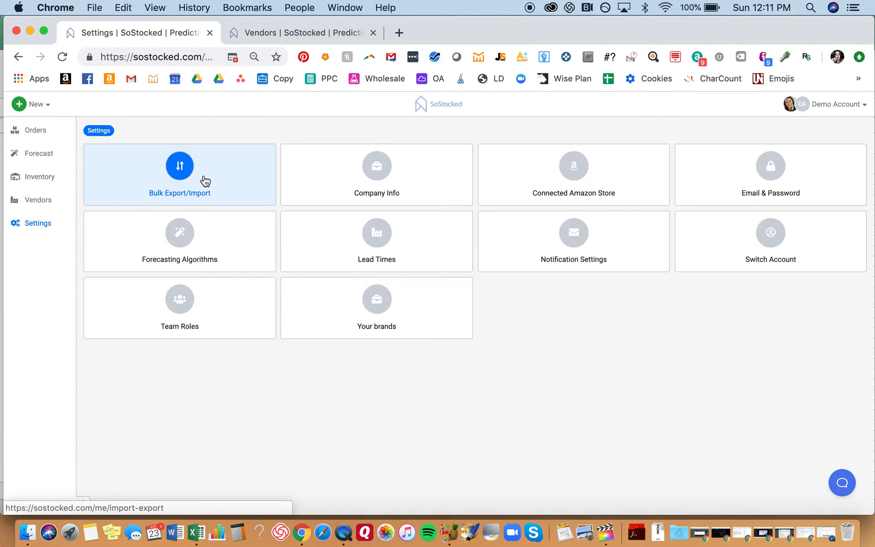
left_click(205, 181)
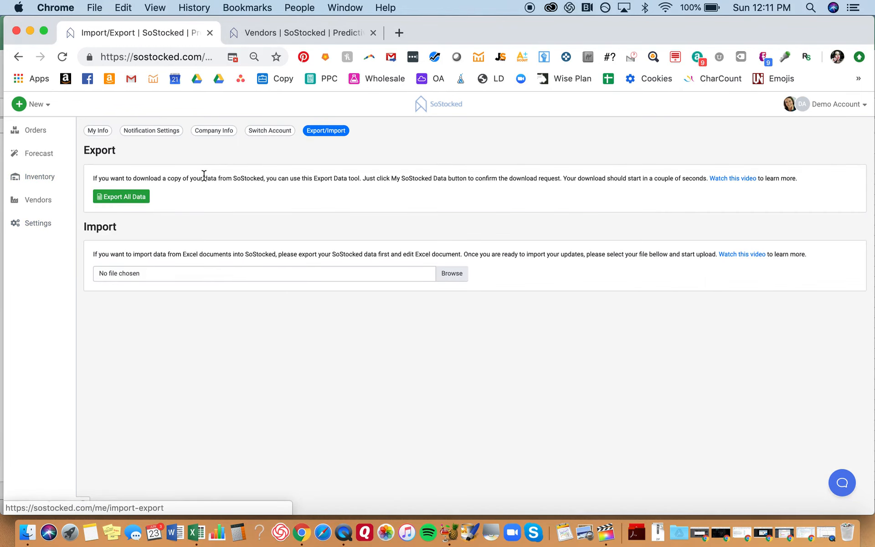
left_click(120, 198)
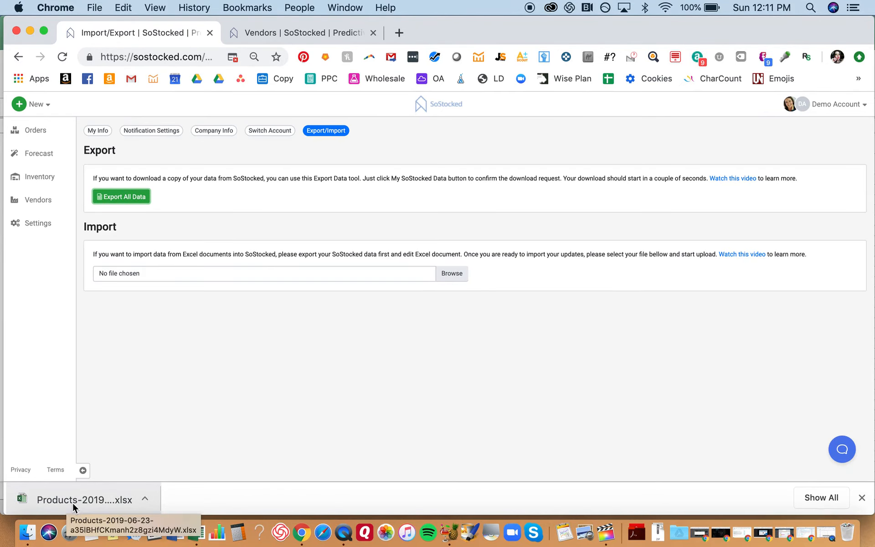
Switch to the exported products workbook in Excel and show the first columns of the Product sheet.
key("super+Tab")
key("super+Tab")
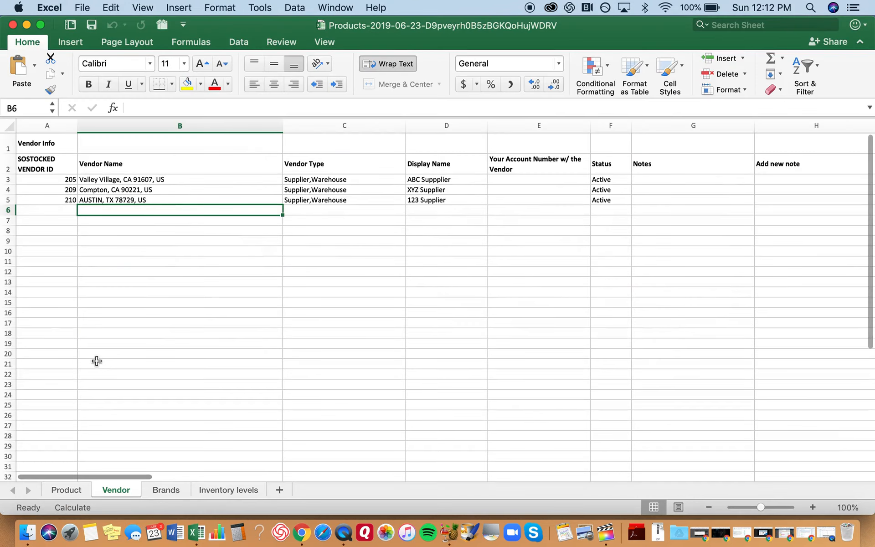
left_click(66, 490)
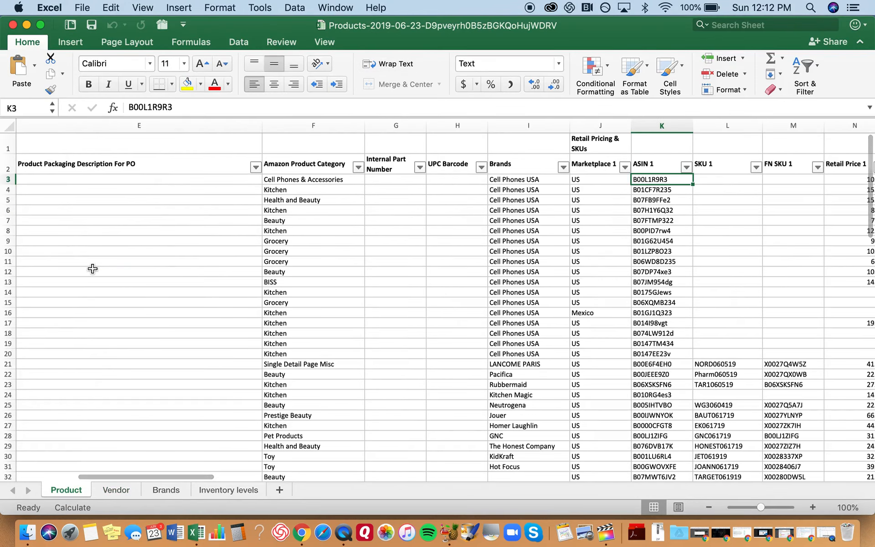
scroll(65, 230, "left", 10)
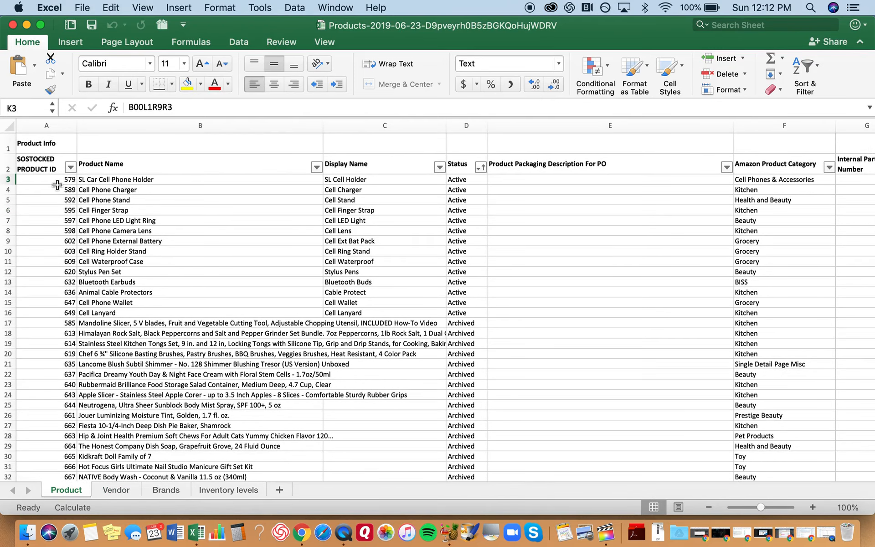
Examine the SoStocked Product ID column and its header in the Product sheet.
left_click(36, 161)
key("Up")
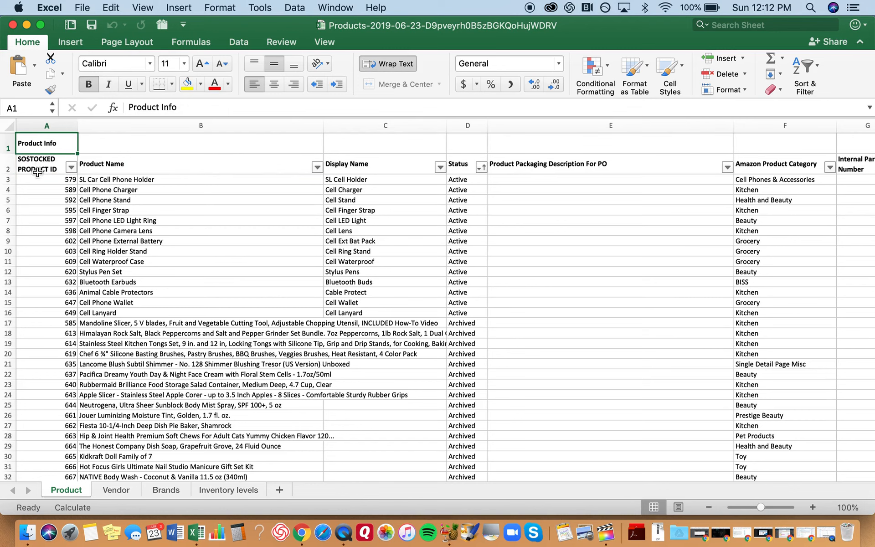
key("Down")
key("Down")
key("Down")
key("Down")
key("Down")
key("Down")
key("Up")
key("Up")
key("Up")
key("Up")
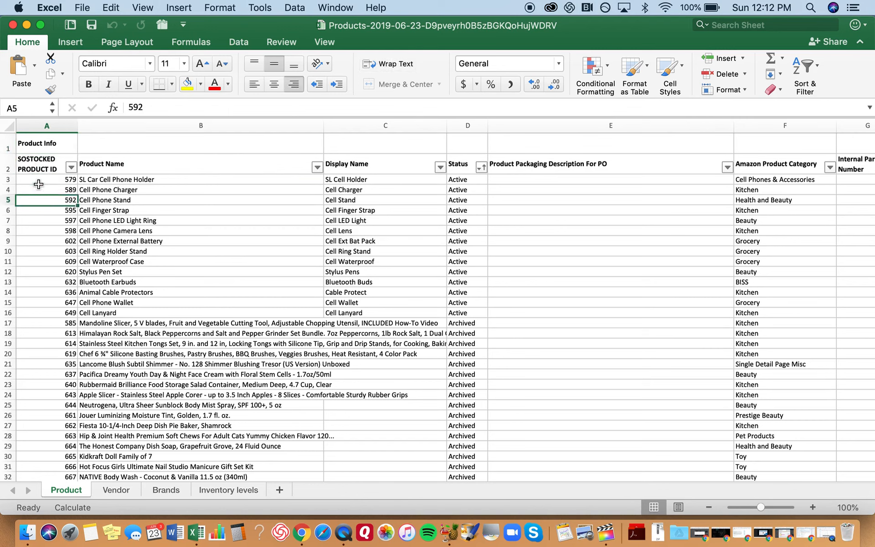
key("Right")
key("Left")
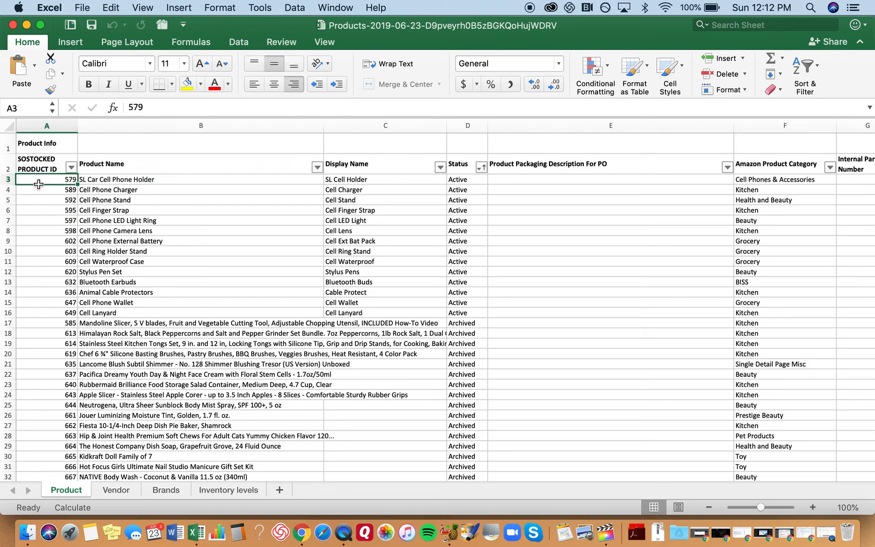
Review the Product Name entries of the first active products, starting with SL Car Cell Phone Holder.
left_click(169, 180)
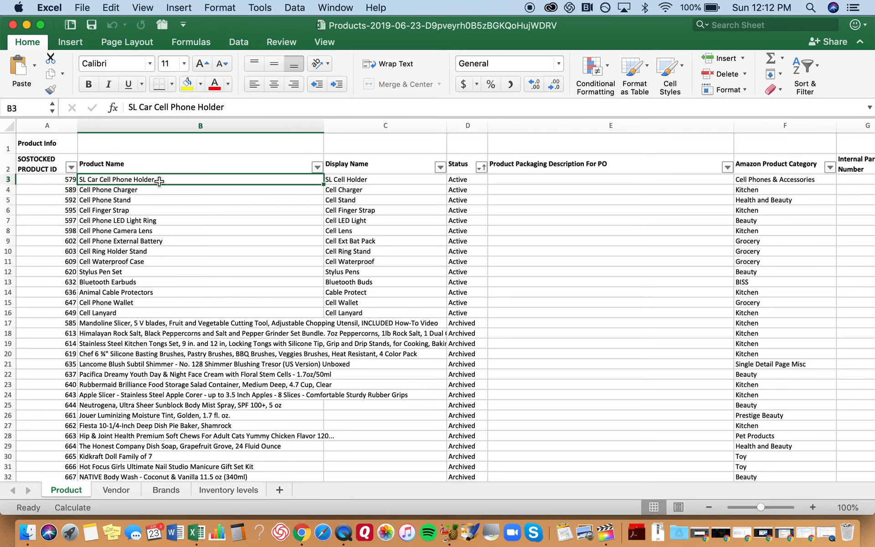
left_click(100, 190)
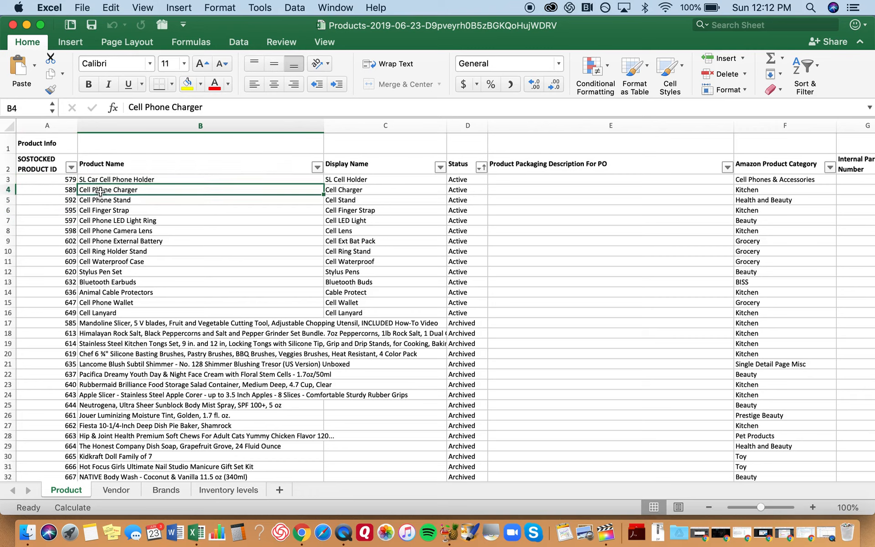
key("Up")
key("Down")
key("Down")
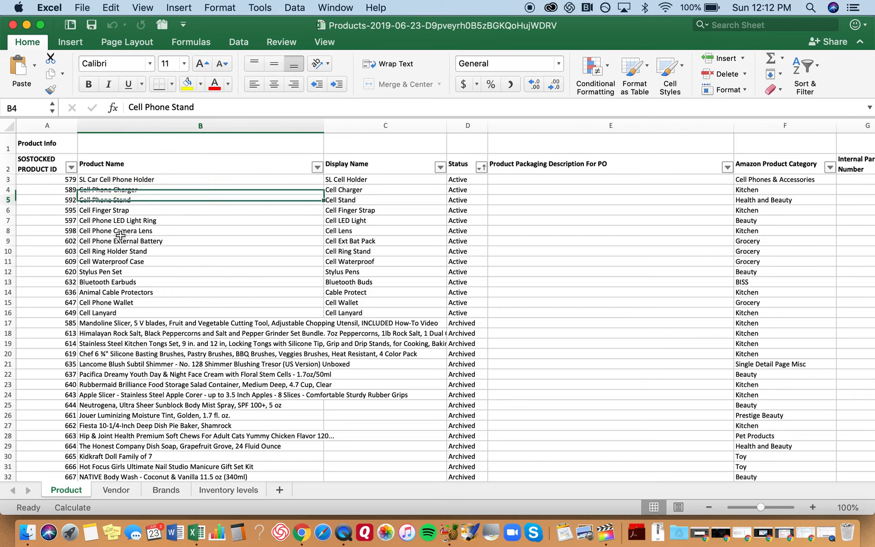
key("Up")
key("Up")
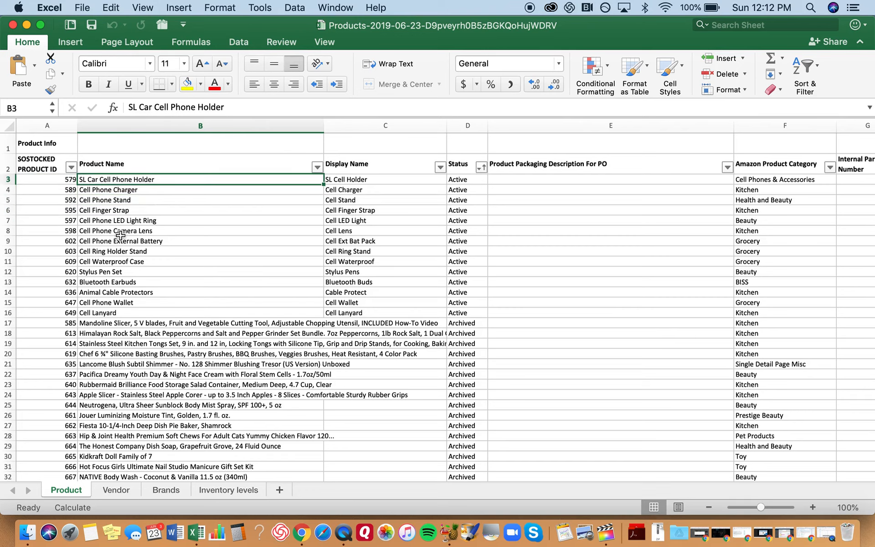
key("Down")
key("Down")
key("Down")
key("Down")
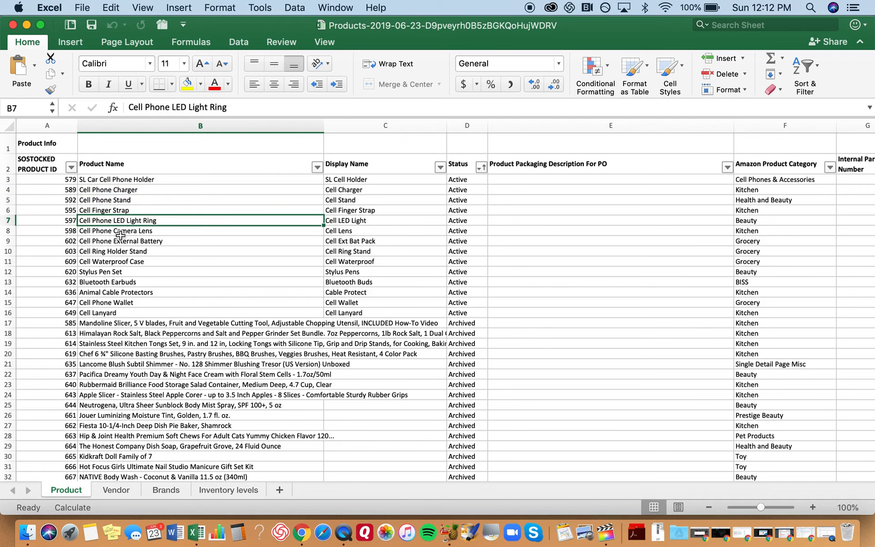
Go through the remaining active product names and inspect the long names of the first archived products.
key("Down")
key("Down")
key("Down")
key("Down")
key("Down")
key("Down")
key("Down")
key("Down")
key("Down")
key("Down")
key("Right")
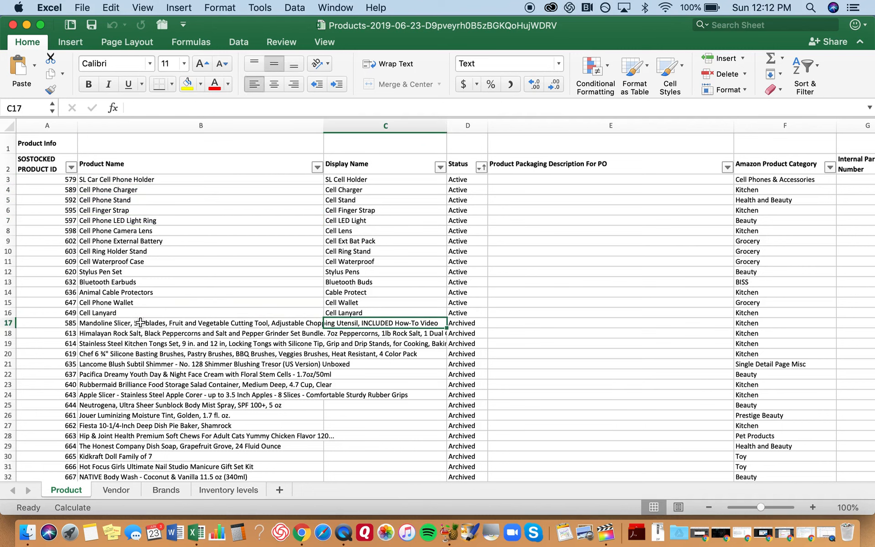
key("Left")
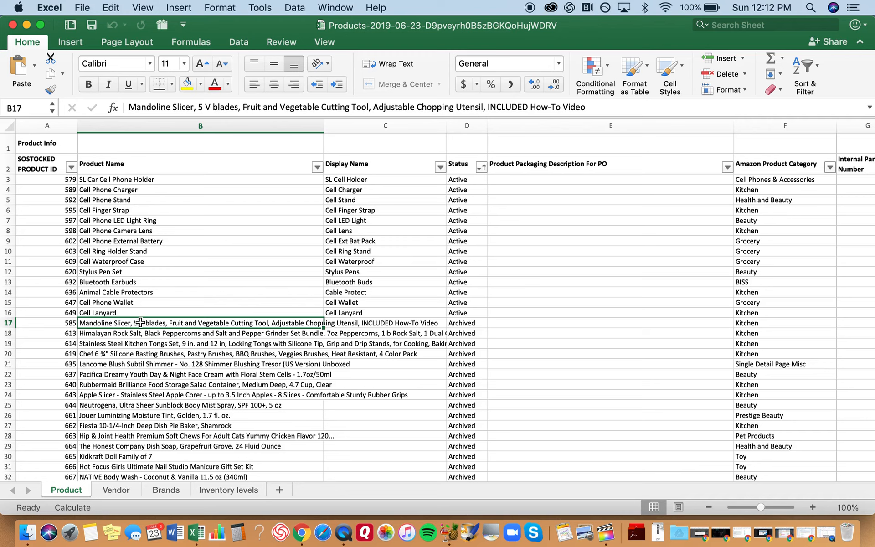
key("Down")
key("Down")
key("Down")
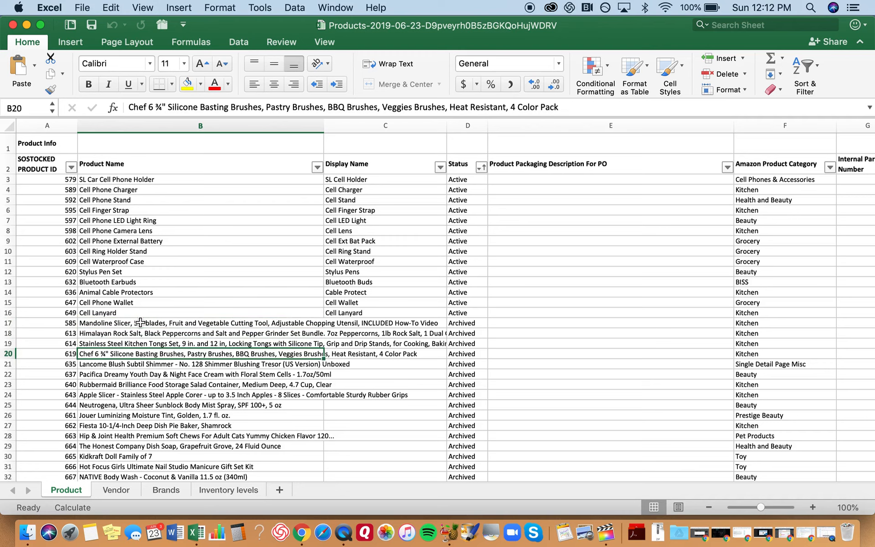
Compare the Display Name cells of the last active products with those of the first archived products.
key("Right")
key("Up")
key("Up")
key("Up")
key("Up")
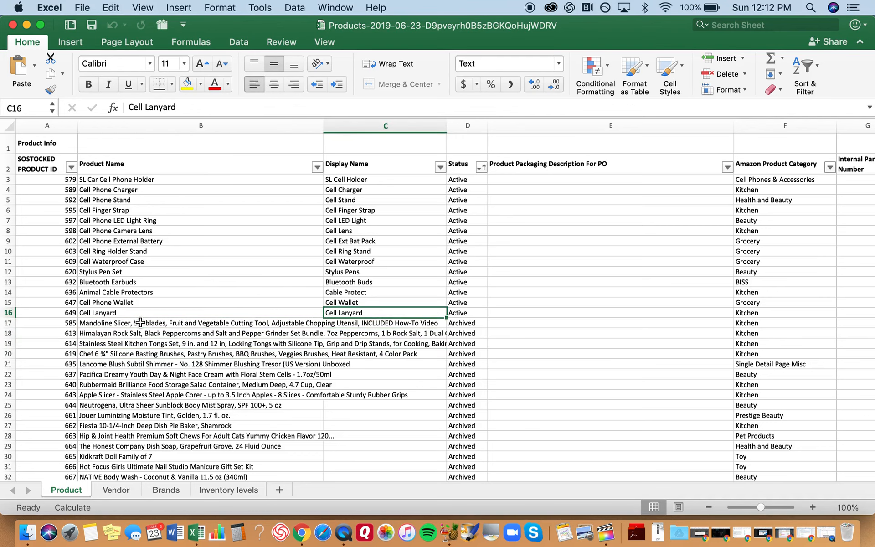
key("Down")
key("Down")
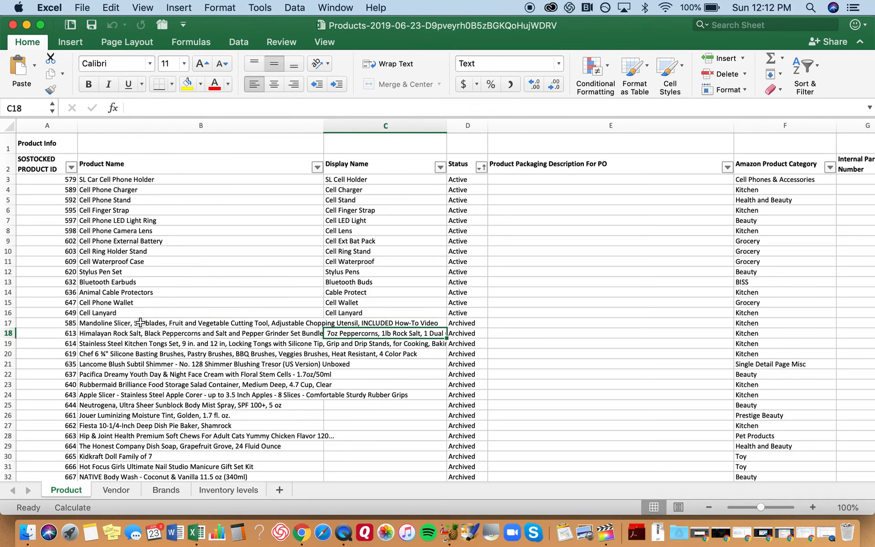
key("Down")
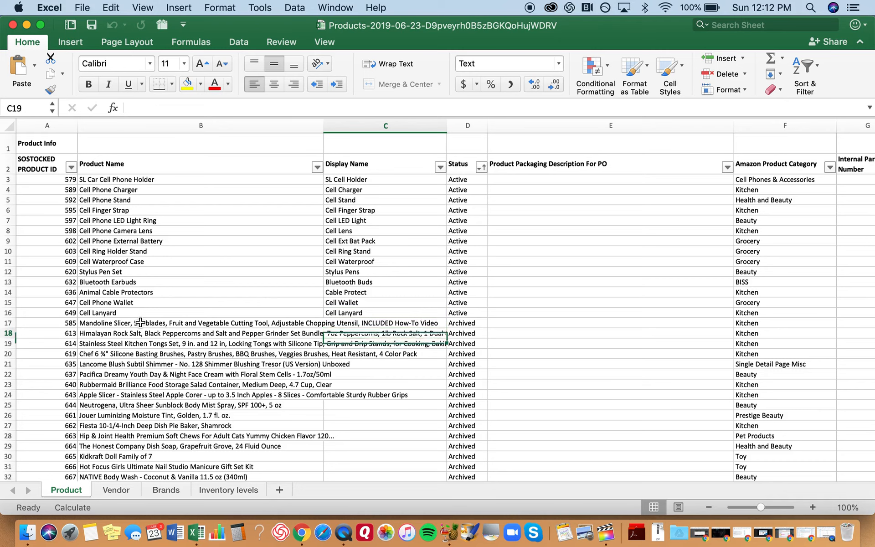
key("Up")
key("Up")
key("Up")
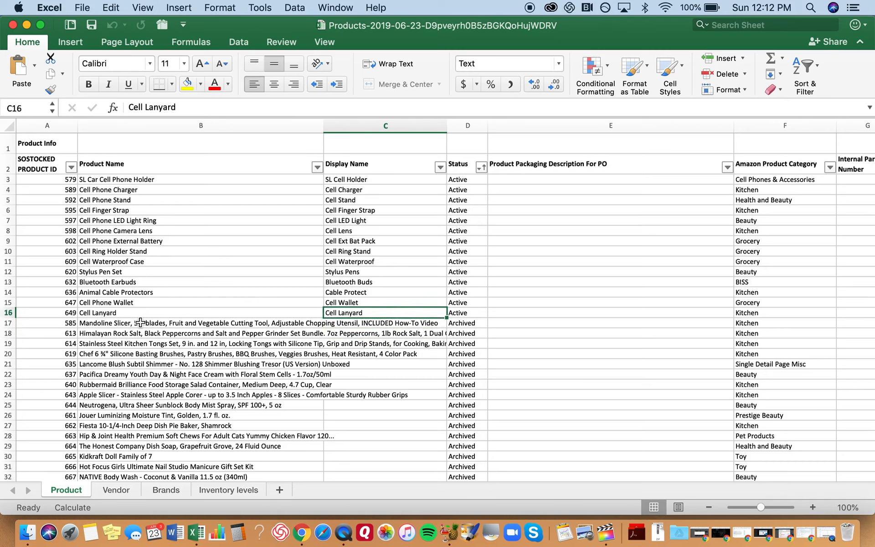
key("Up")
key("Up")
key("Up")
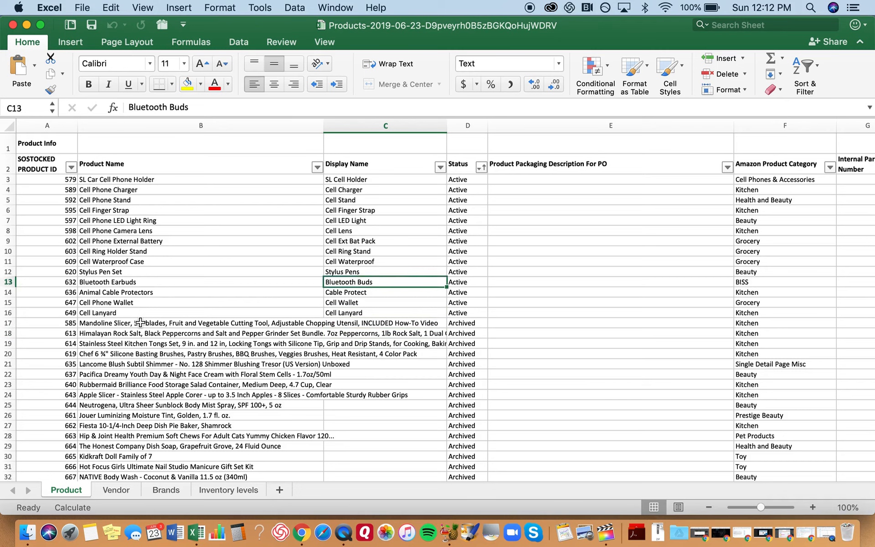
key("Down")
key("Down")
key("Down")
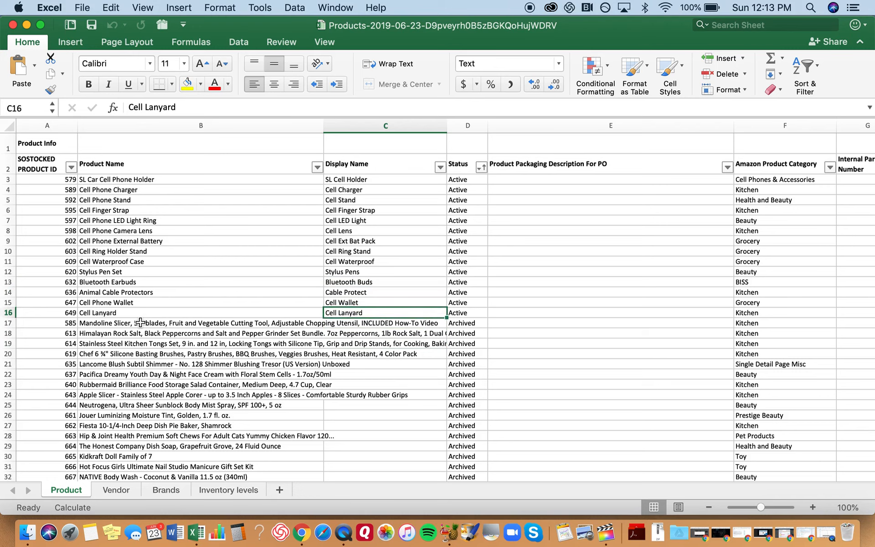
Check the Status column for active and archived products.
key("Right")
key("Down")
key("Down")
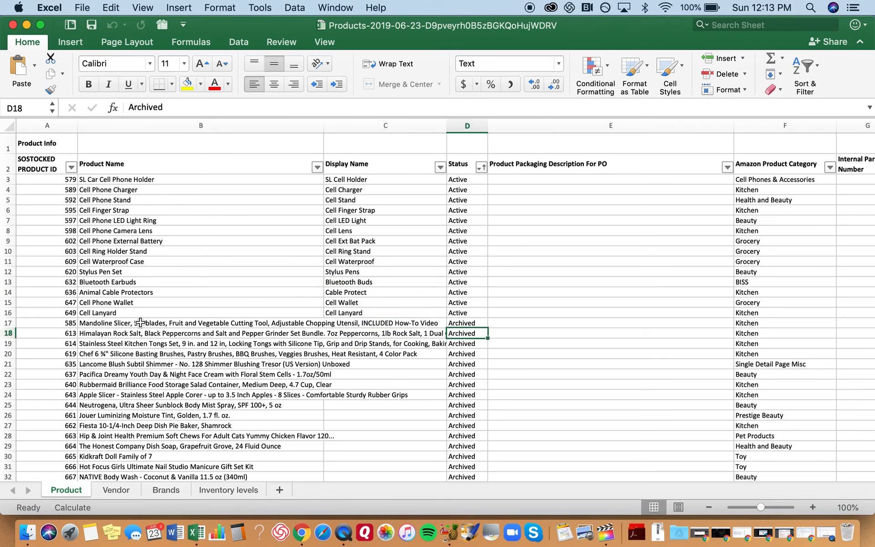
scroll(391, 410, "down", 5)
scroll(390, 411, "up", 5)
scroll(391, 410, "right", 1)
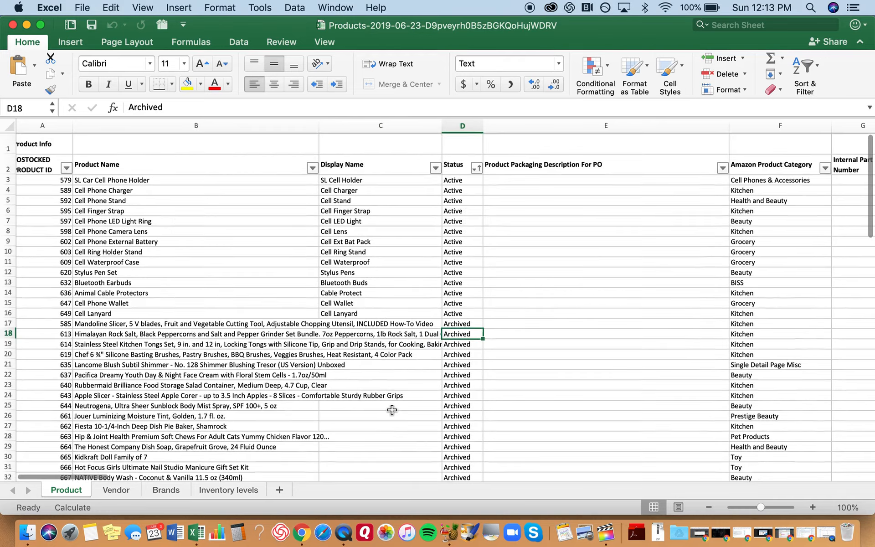
Enter "Cell Holder, Grey, With Color Packaging and Color Insert" as the PO packaging description for SL Car Cell Phone Holder.
left_click(623, 338)
key("Up")
key("Up")
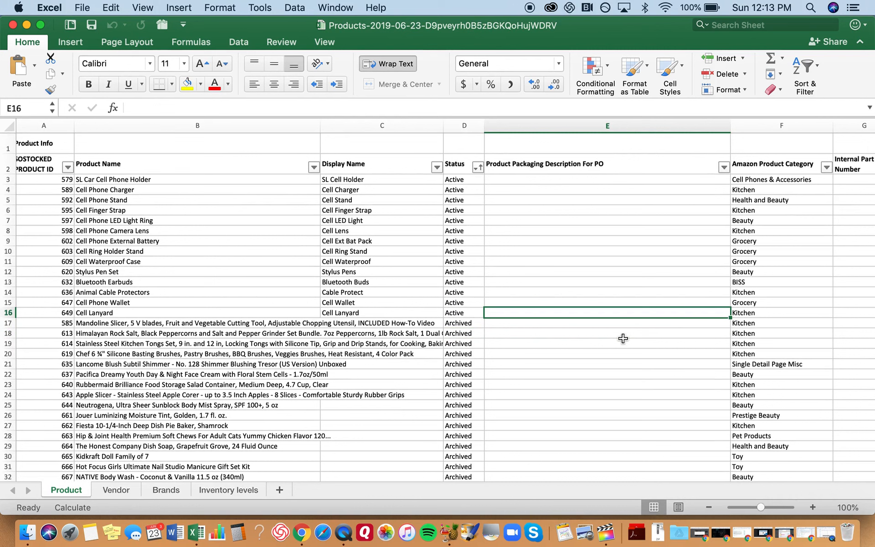
key("Up")
key("Up")
key("Up")
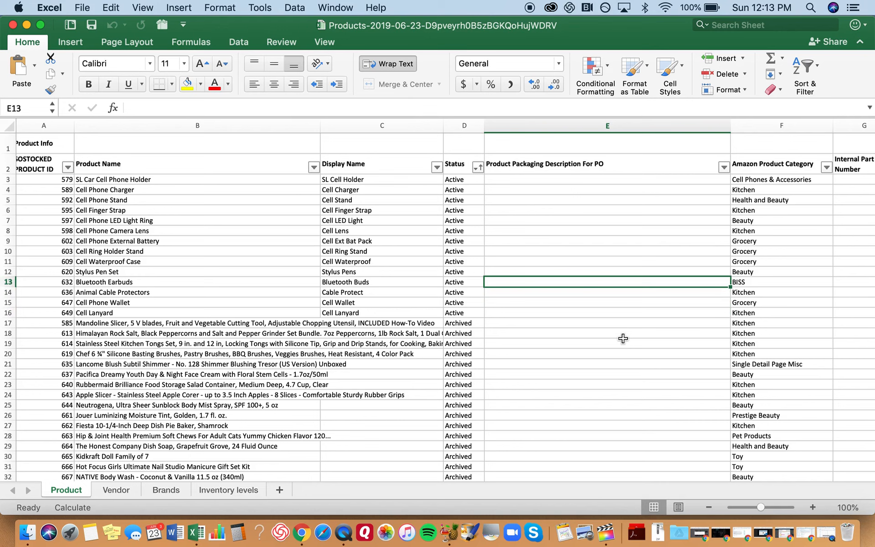
key("Up")
key("Up")
key("Up")
key("Up")
key("Up")
key("Up")
key("Up")
key("Up")
key("Up")
key("Up")
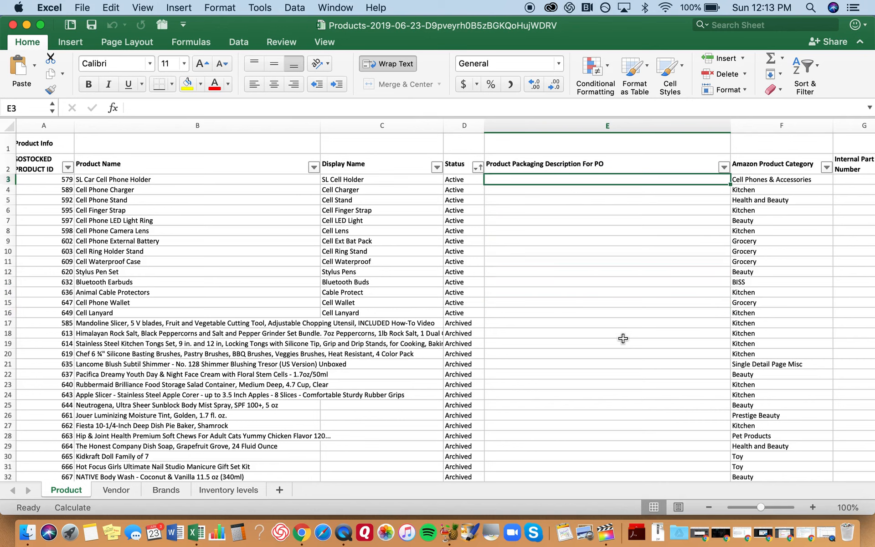
type("Cell Holder, Grey")
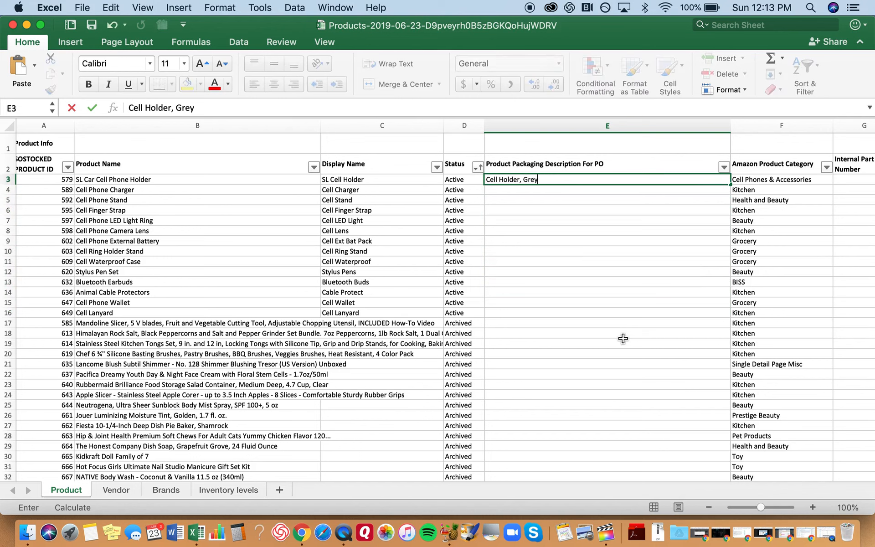
type(", With Color Packai")
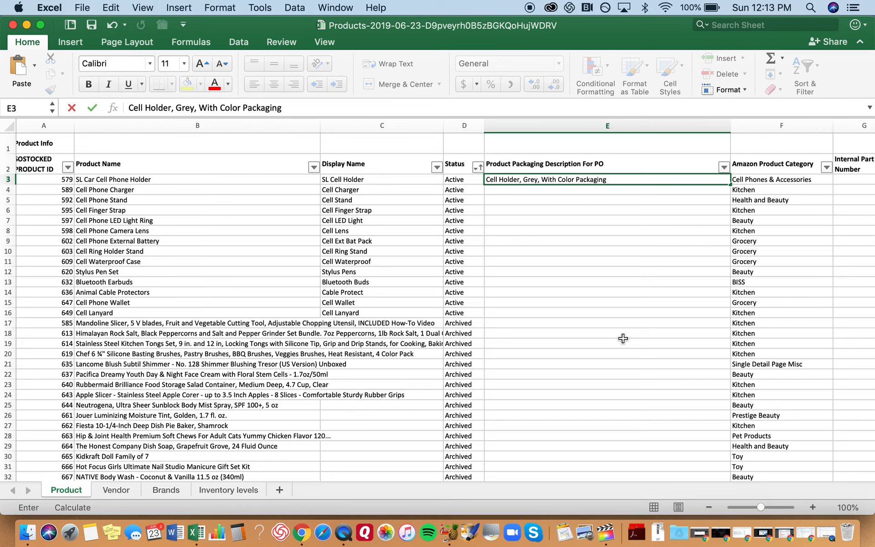
type("ing and Color Insert")
key("Return")
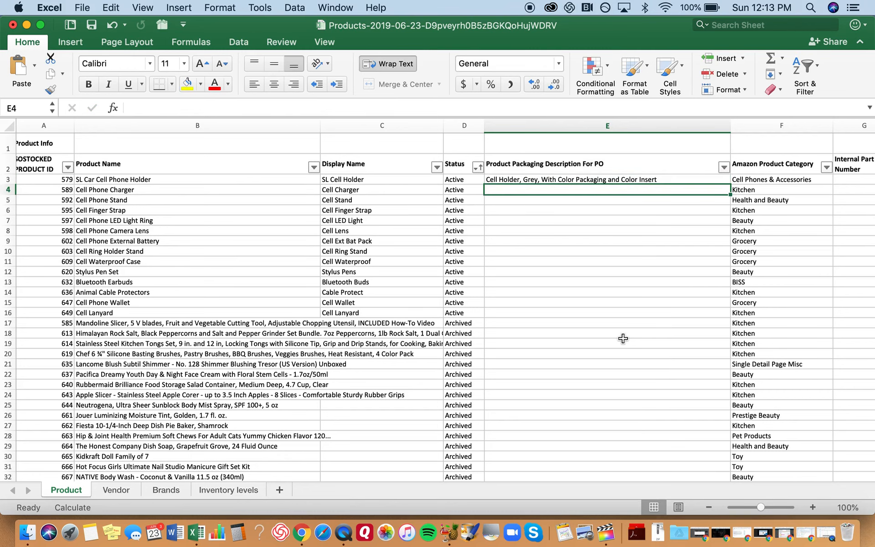
Enter 2018SLP-V1 as the Internal Part Number for SL Car Cell Phone Holder.
key("Up")
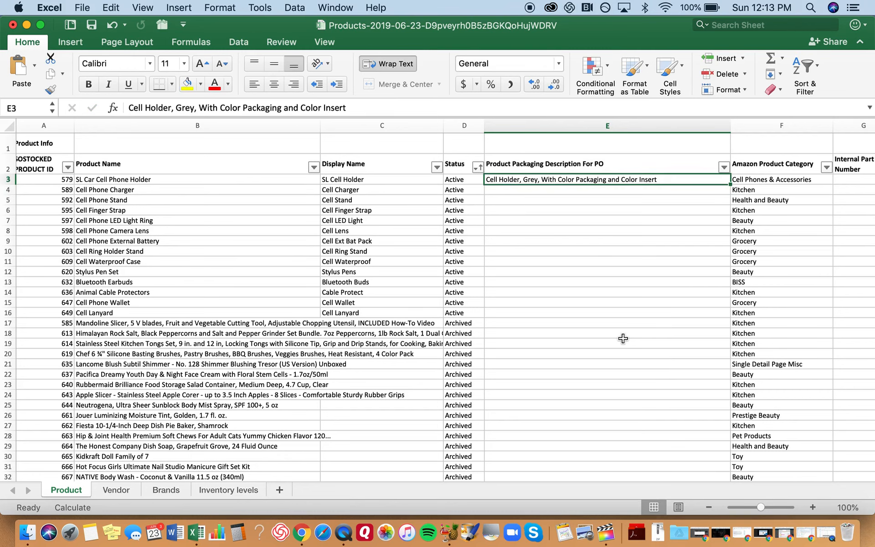
key("Right")
key("Left")
key("Right")
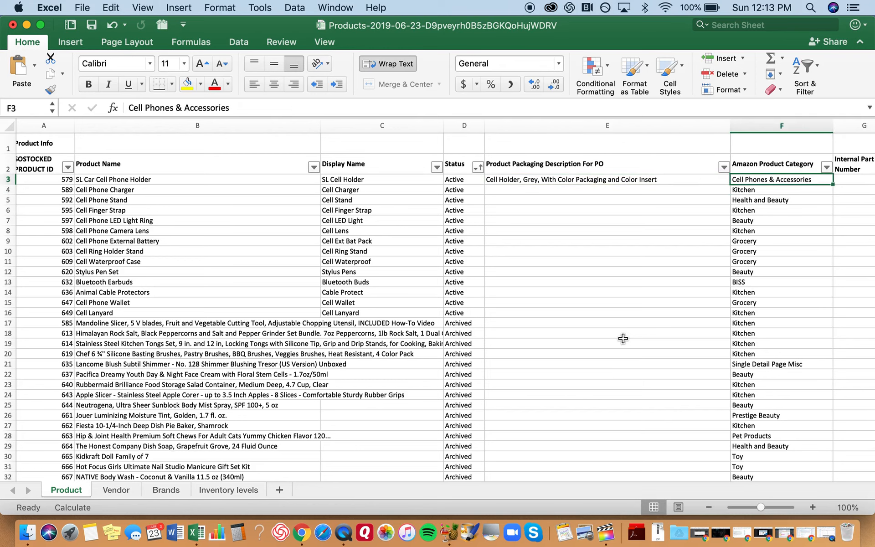
key("Right")
key("Left")
key("Right")
key("Right")
key("Left")
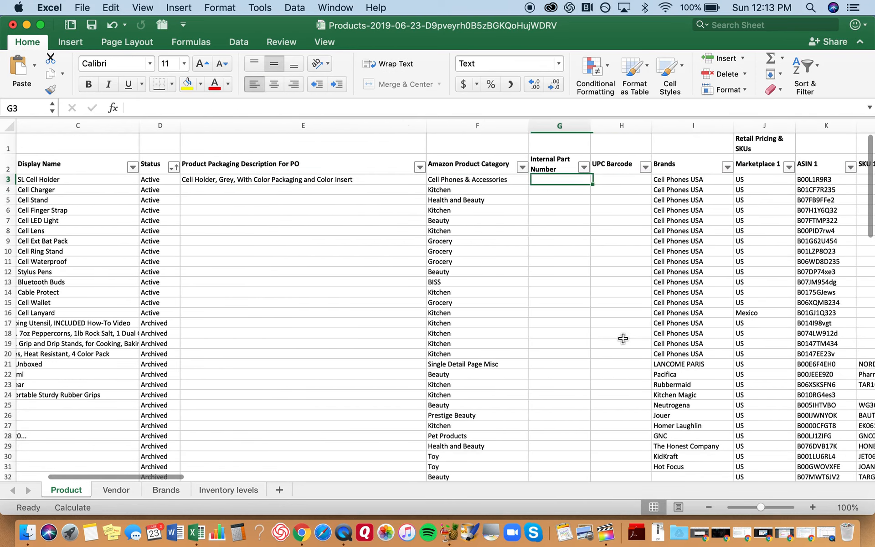
type("2018")
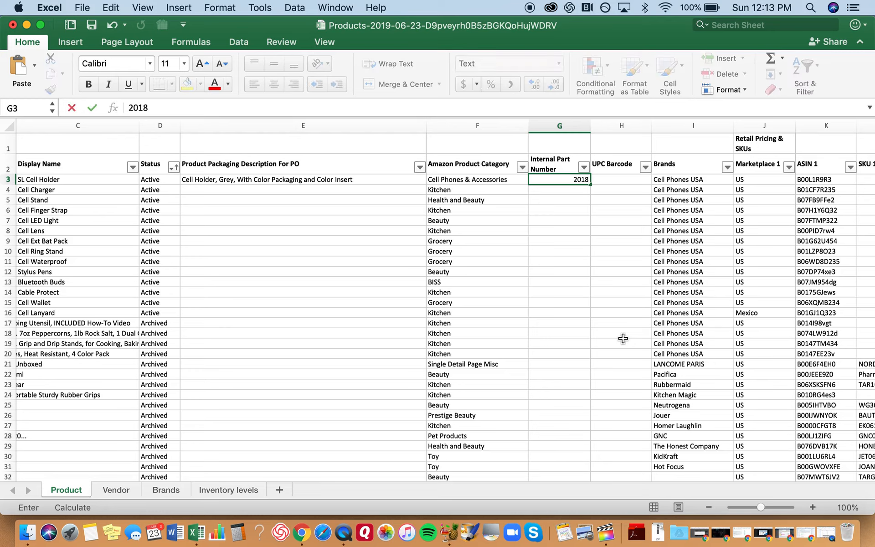
type("SLP-V1")
key("Return")
key("Up")
Review the first product's UPC Barcode, Brands, and Marketplace 1 ASIN, SKU, FN SKU and retail price cells.
key("Right")
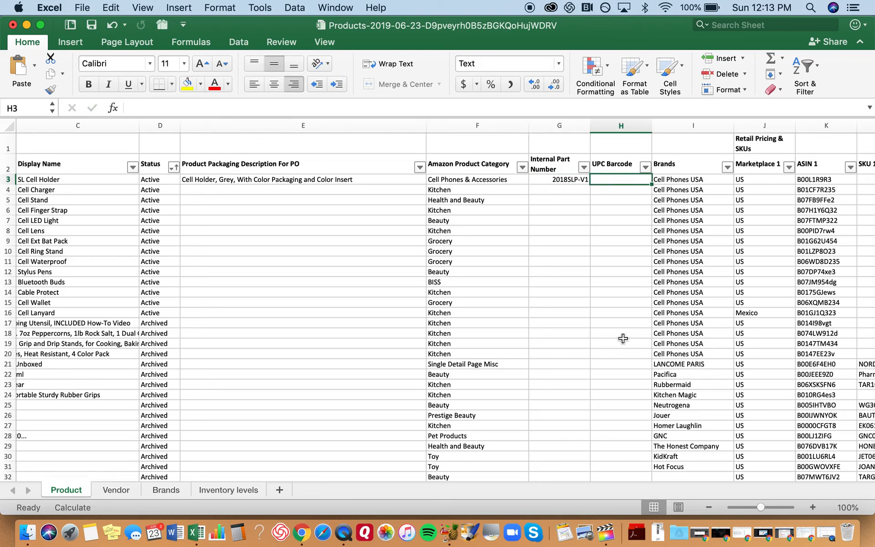
key("Up")
key("Down")
key("Right")
key("Right")
scroll(623, 338, "right", 3)
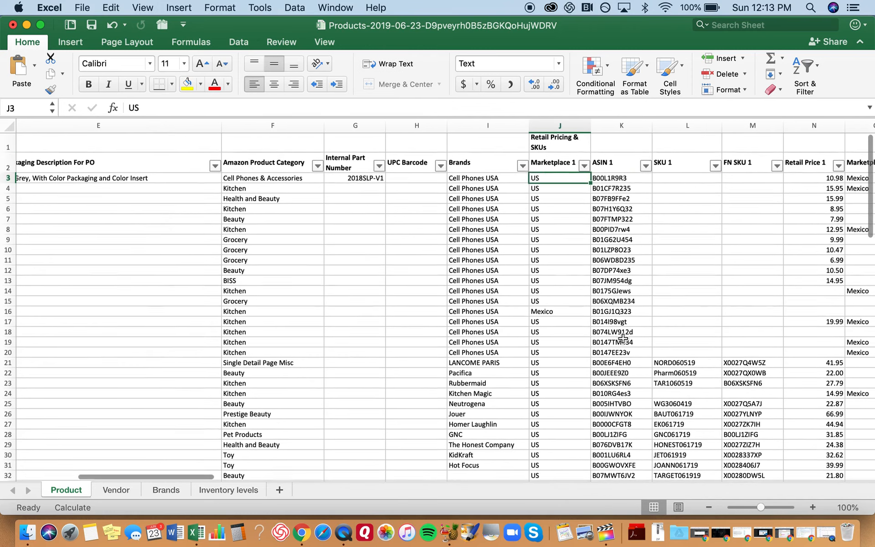
key("Right")
key("Right")
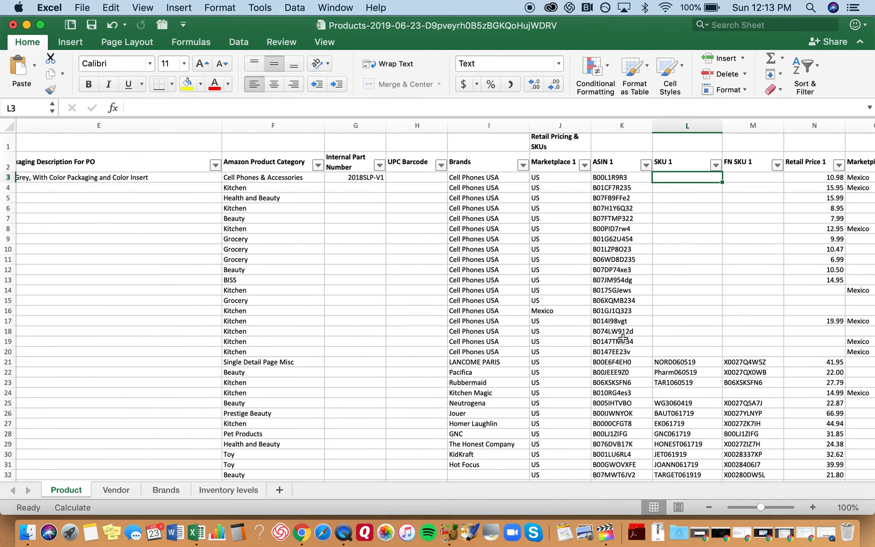
key("Right")
key("Right")
scroll(623, 338, "right", 1)
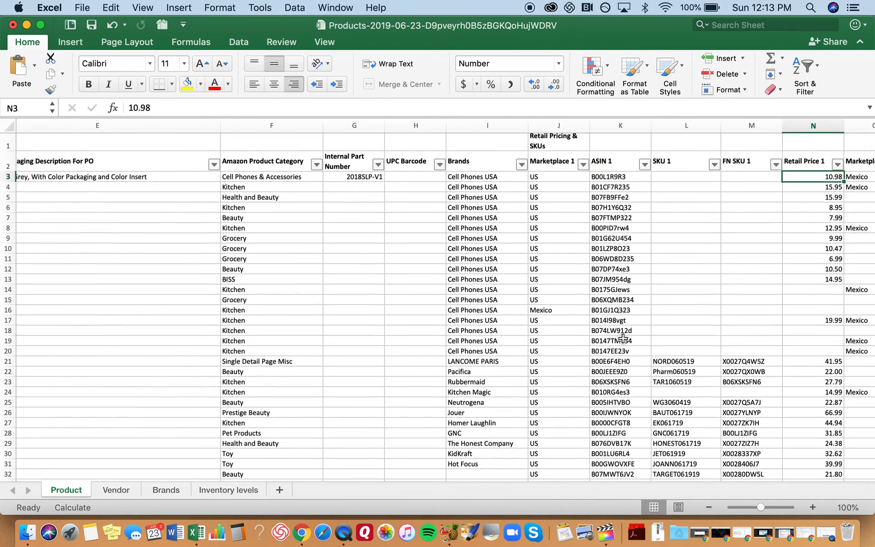
Review the Marketplace 2 ASIN, SKU and FN SKU cells of the first product.
scroll(623, 338, "right", 3)
scroll(623, 338, "right", 4)
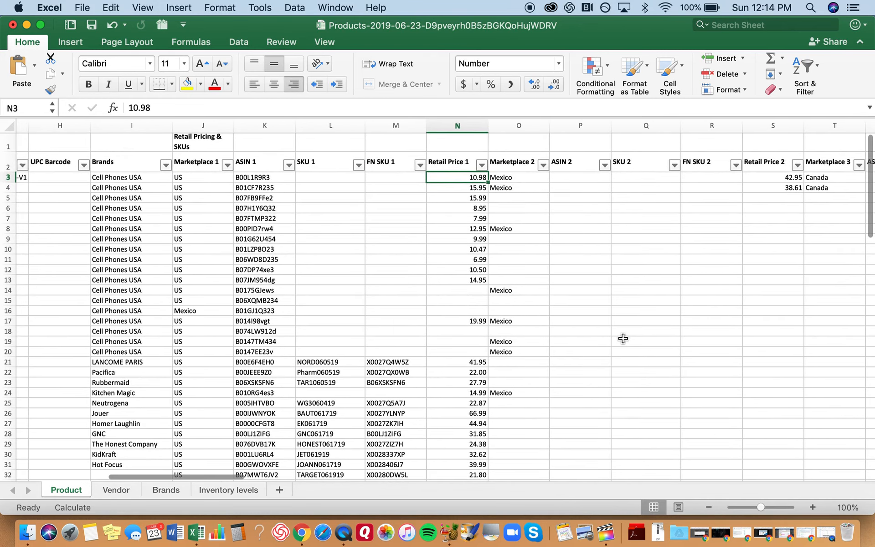
key("Right")
key("Right")
key("Right")
key("Right")
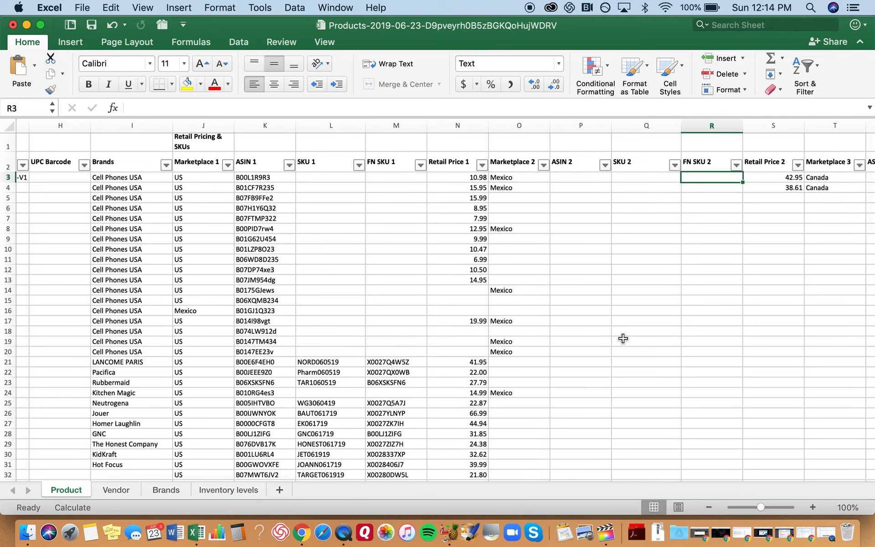
left_click(505, 177)
Set the Units per Carton for SL Car Cell Phone Holder to 50.
scroll(504, 178, "right", 8)
scroll(504, 179, "right", 6)
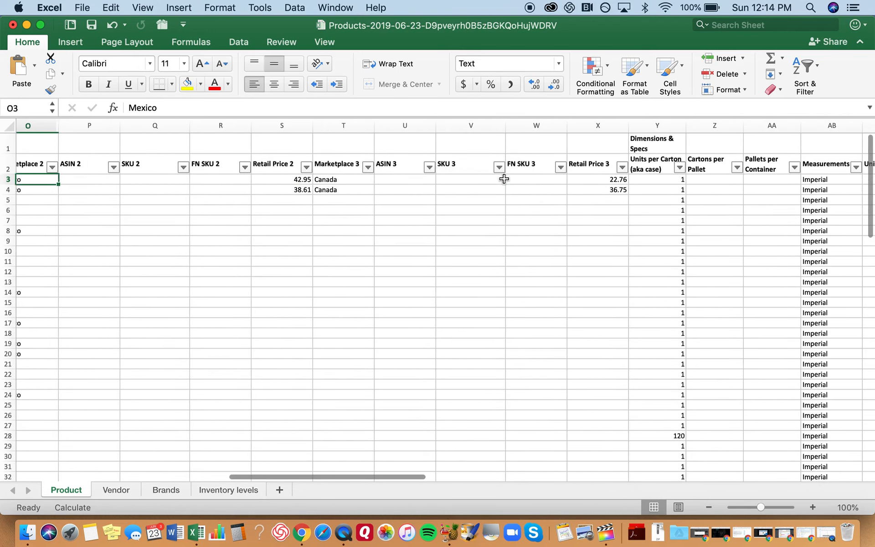
left_click(510, 180)
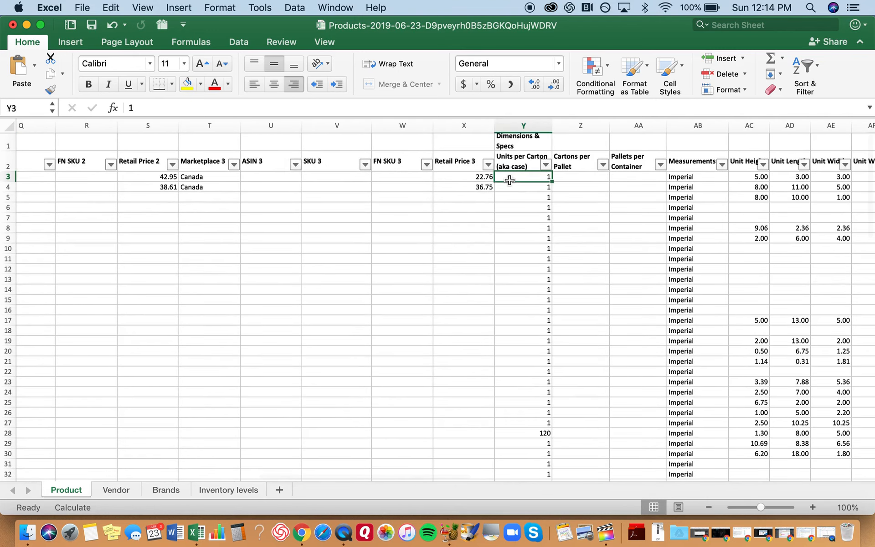
type("50")
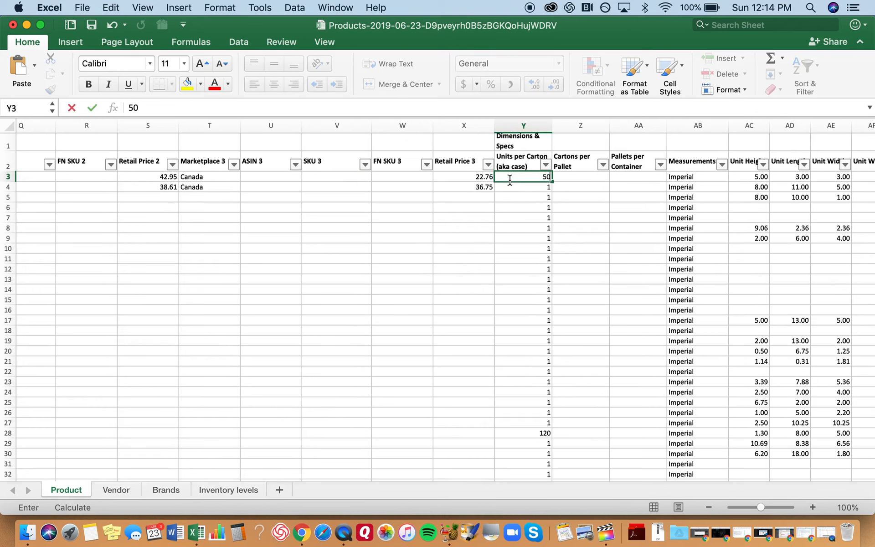
key("Return")
left_click(510, 180)
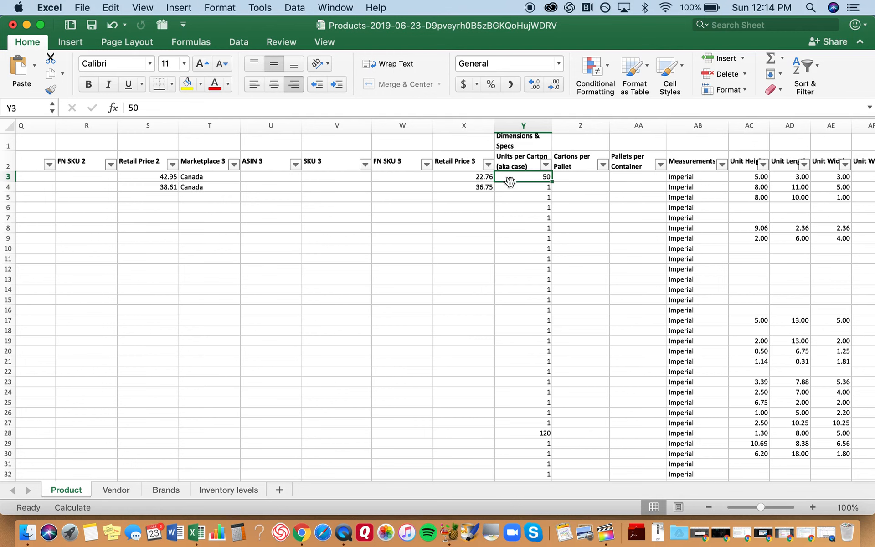
Review the first product's cartons per pallet, pallets per container, measurement system, and unit and carton dimension columns.
left_click(538, 206)
scroll(538, 204, "left", 1)
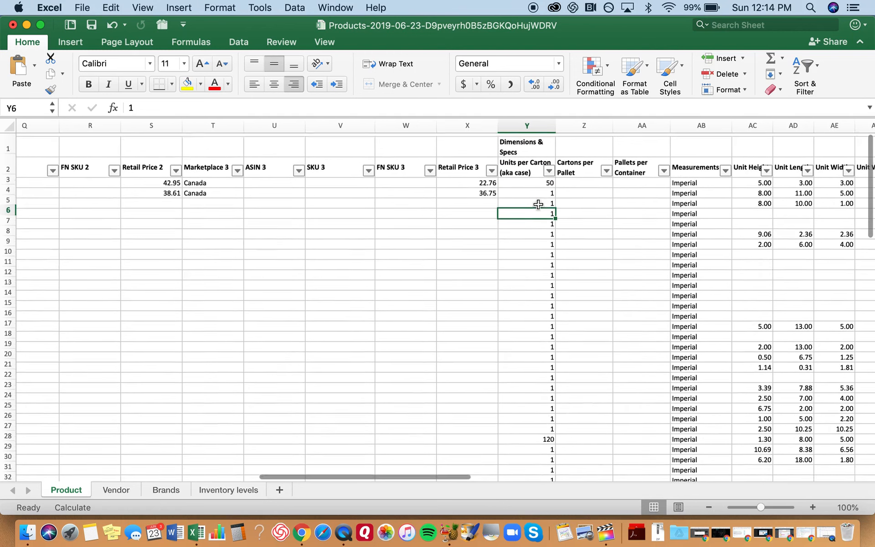
left_click(533, 183)
key("Right")
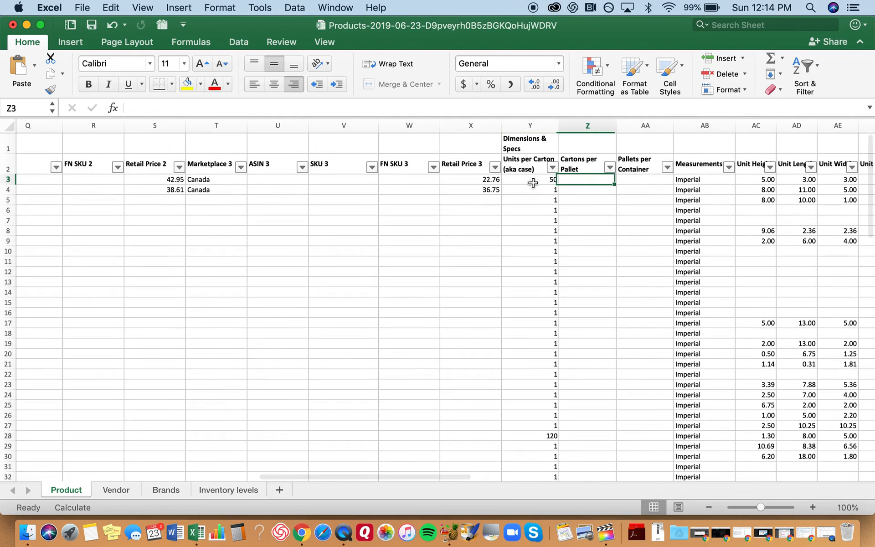
key("Right")
key("Right")
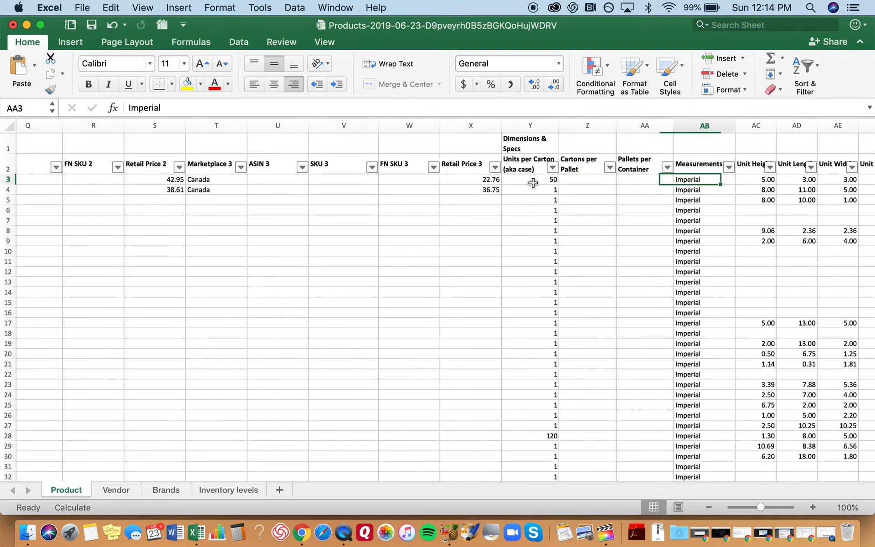
scroll(534, 183, "right", 5)
key("Right")
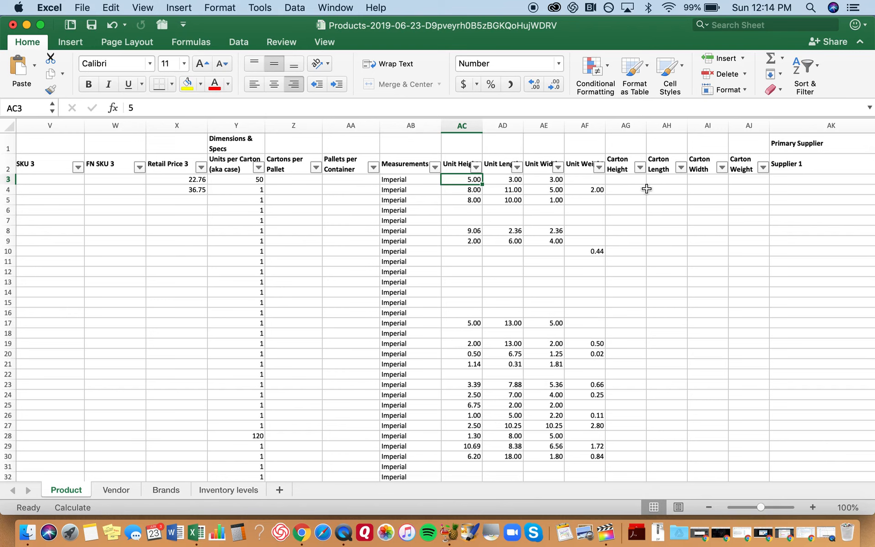
left_click_drag(693, 191, 728, 188)
scroll(729, 189, "right", 2)
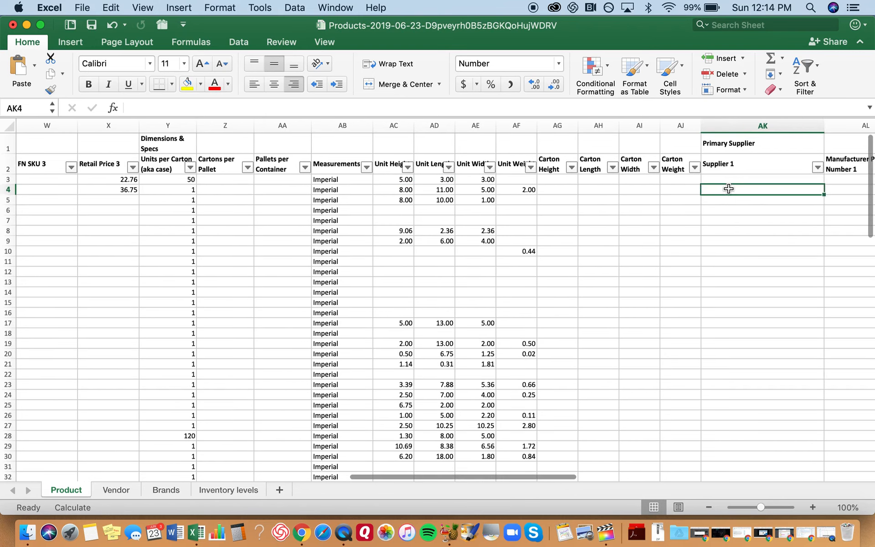
Go through the first product's Primary Supplier cells, from supplier and manufacturer part number to unit price, shipping cost and MOQ.
left_click(728, 183)
scroll(728, 188, "right", 8)
key("Tab")
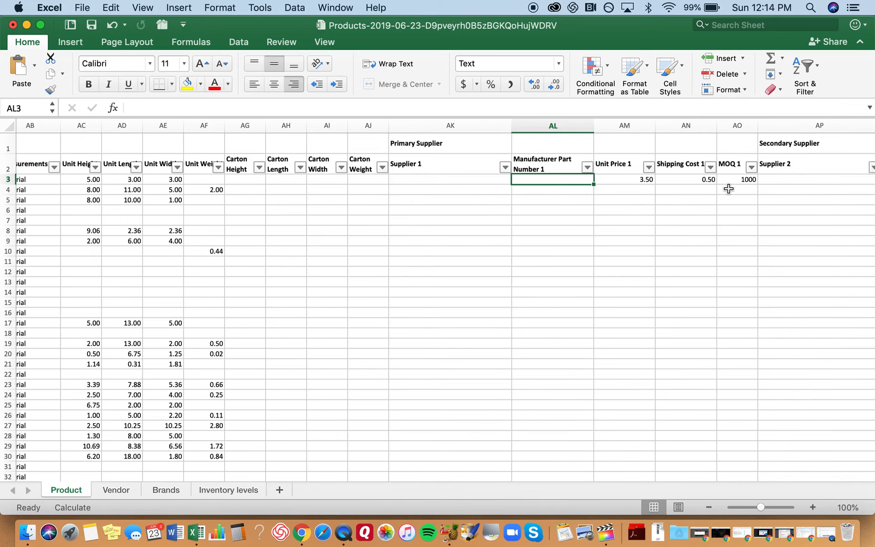
key("Tab")
key("Tab")
key("shift+Tab")
key("shift+Tab")
key("Tab")
key("Tab")
scroll(729, 189, "right", 6)
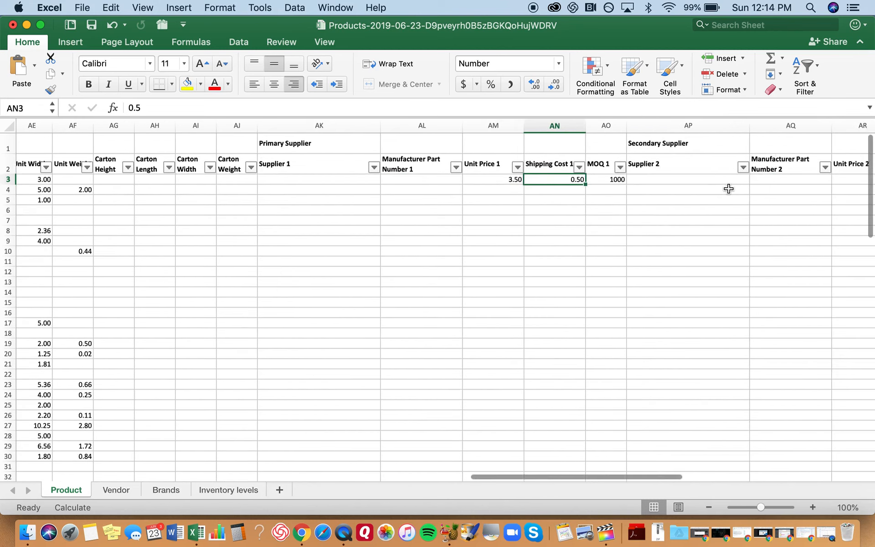
key("Tab")
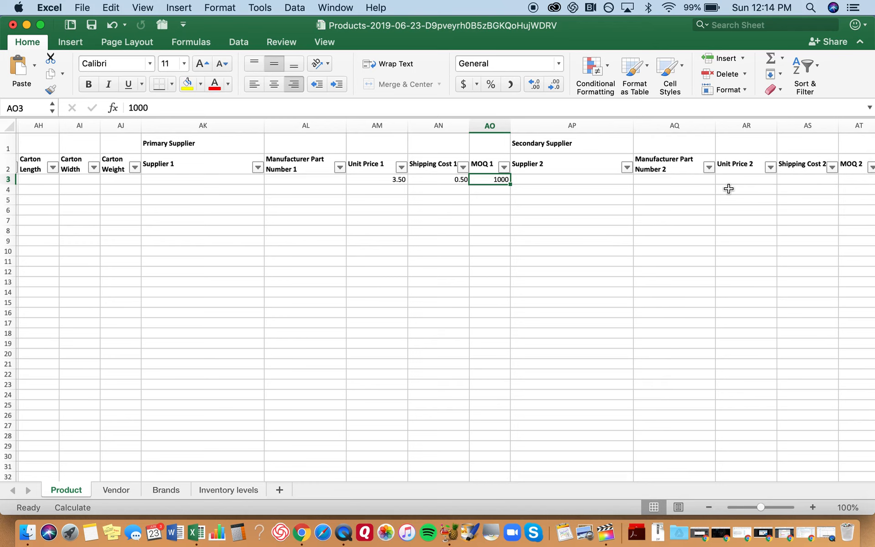
Go through the first product's Secondary Supplier cells and the Notes and Add New Note columns.
key("Tab")
scroll(728, 189, "right", 2)
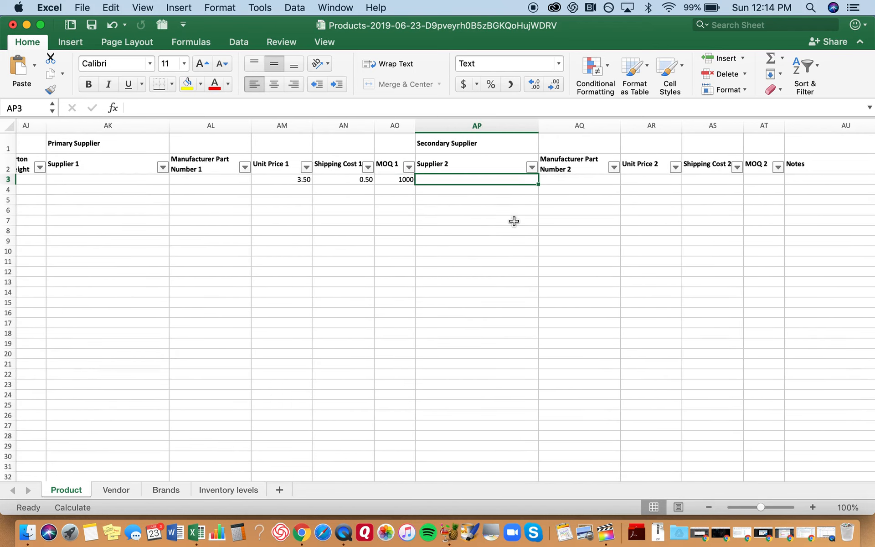
key("Tab")
key("Tab")
key("Tab")
key("Tab")
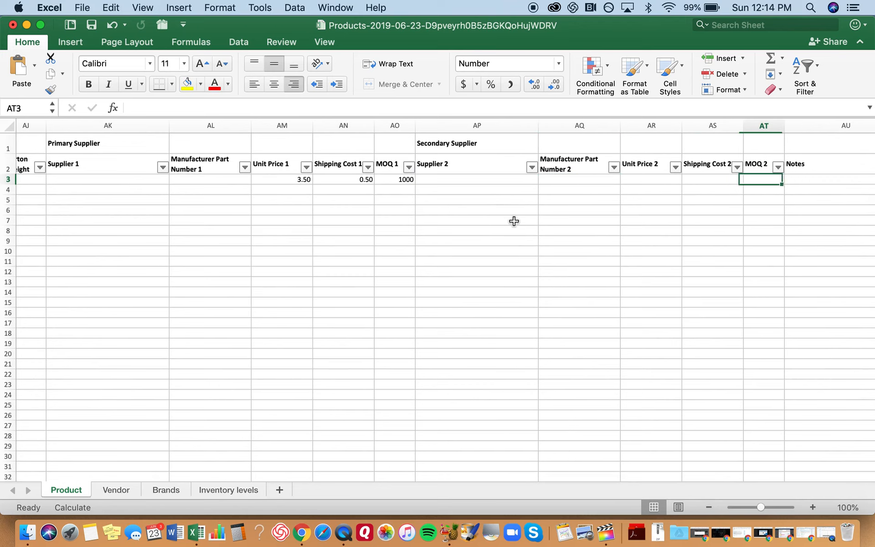
key("Tab")
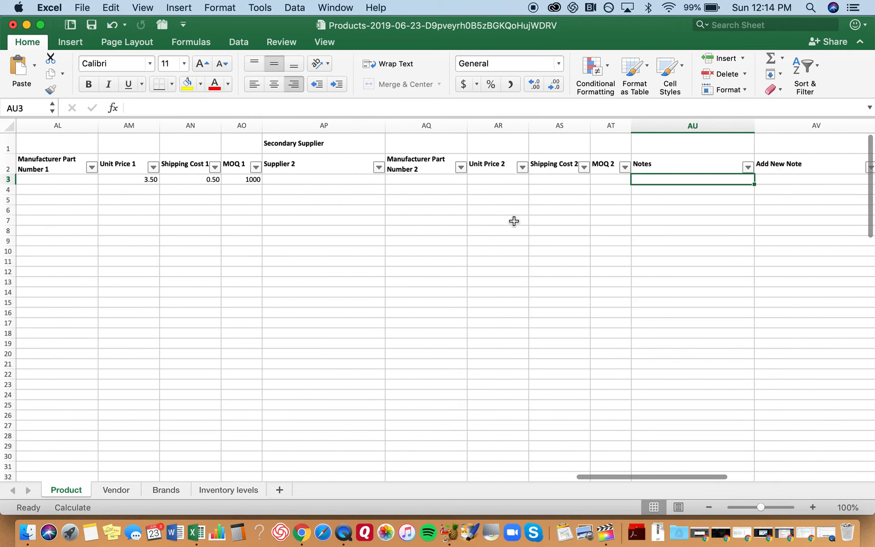
scroll(514, 221, "right", 3)
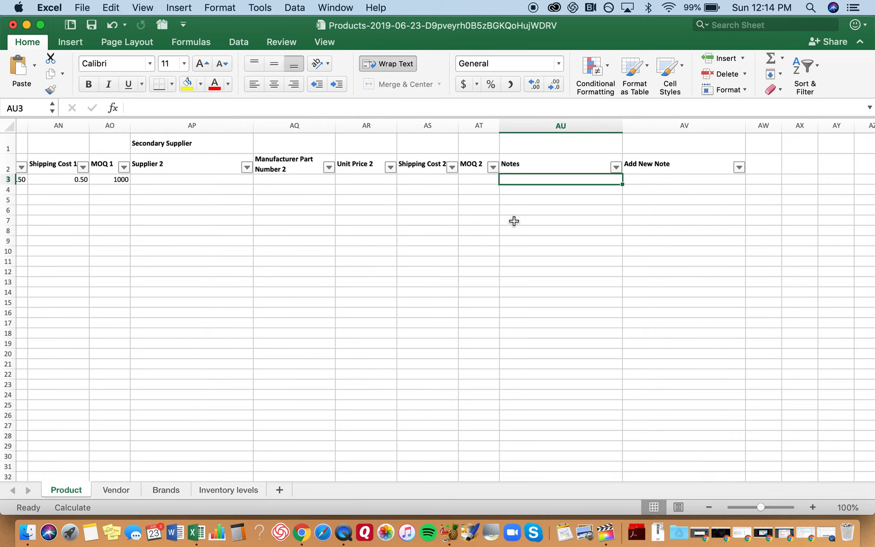
key("Up")
key("Down")
key("Tab")
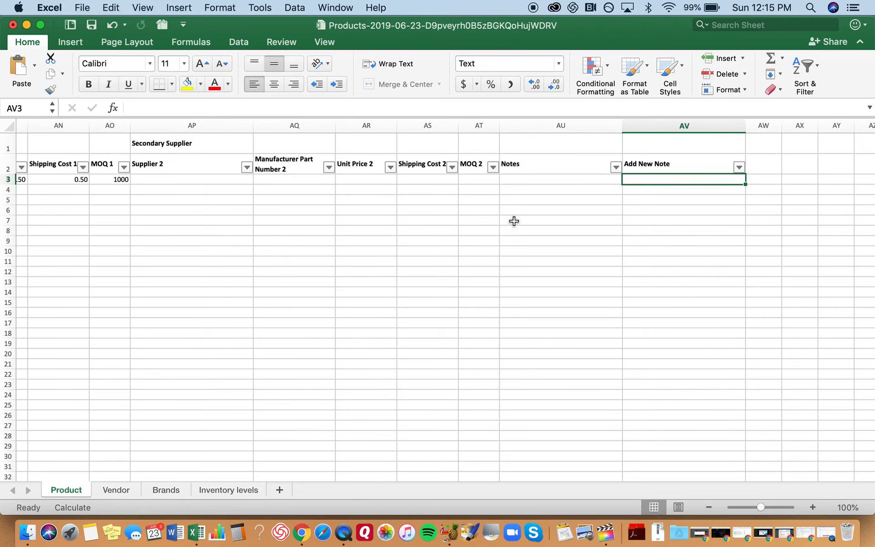
Open the Vendor sheet and go through the listed vendor names.
left_click(110, 491)
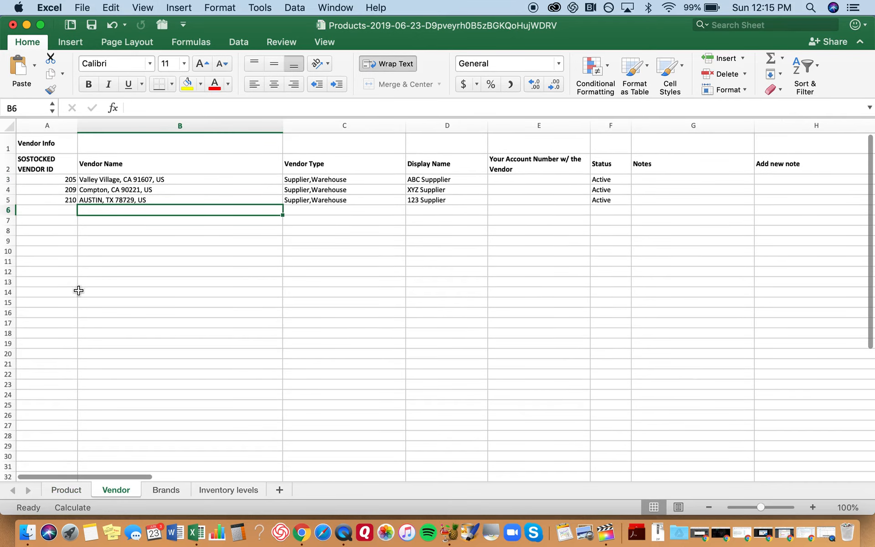
left_click(107, 183)
left_click(106, 189)
left_click(106, 200)
left_click(105, 180)
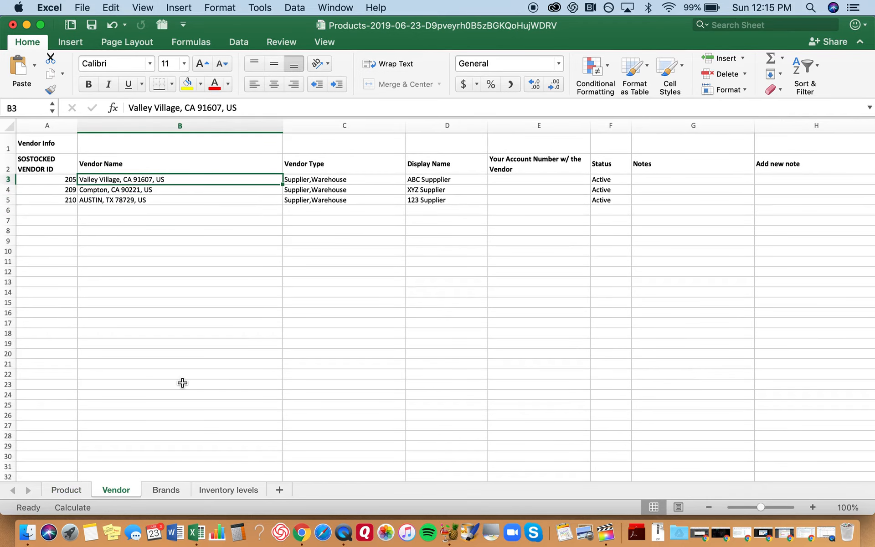
key("Down")
key("Down")
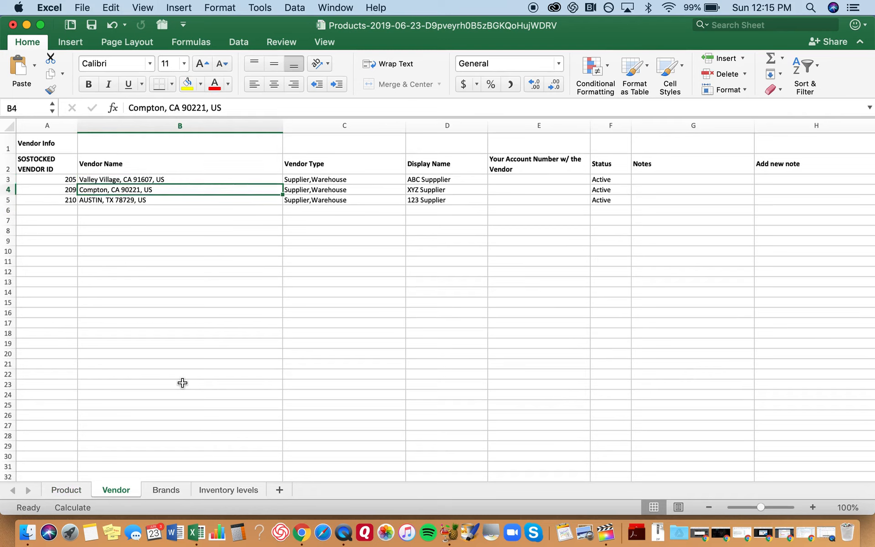
key("Up")
key("Up")
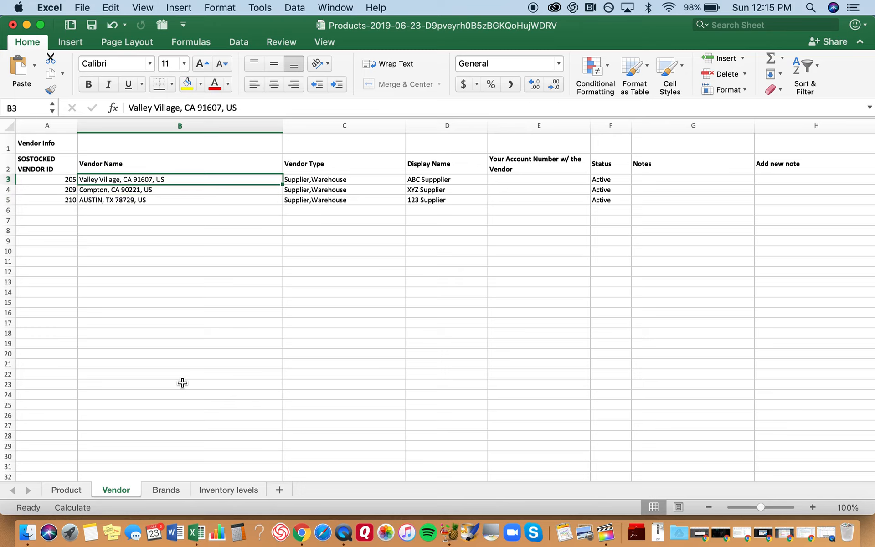
key("Down")
key("Down")
key("Up")
key("Up")
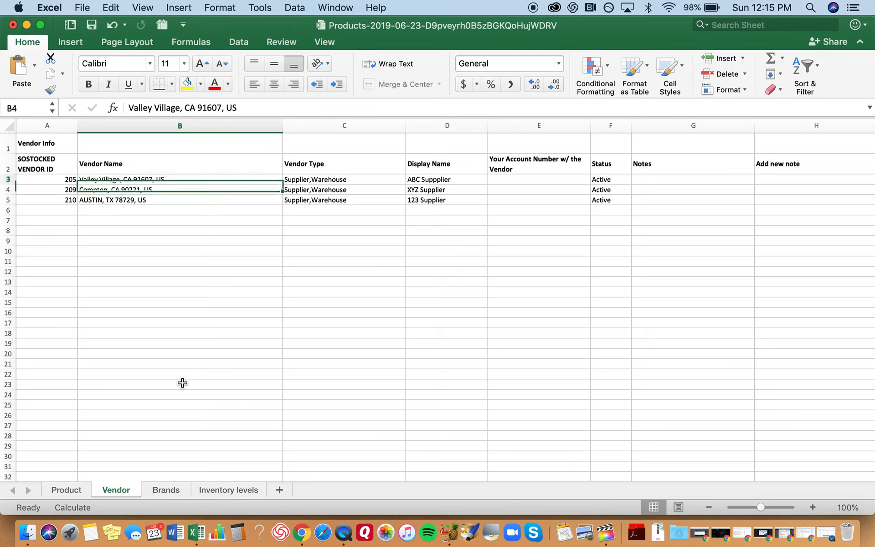
Check the Vendor Type entries of the listed vendors and go to the vendor ID cell in the first empty row.
key("Right")
key("Left")
key("Right")
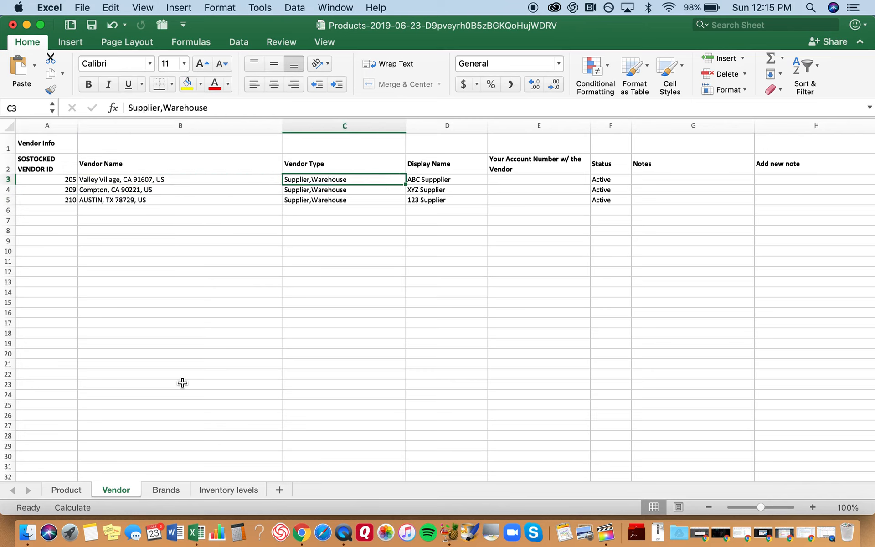
key("Down")
key("Down")
key("Down")
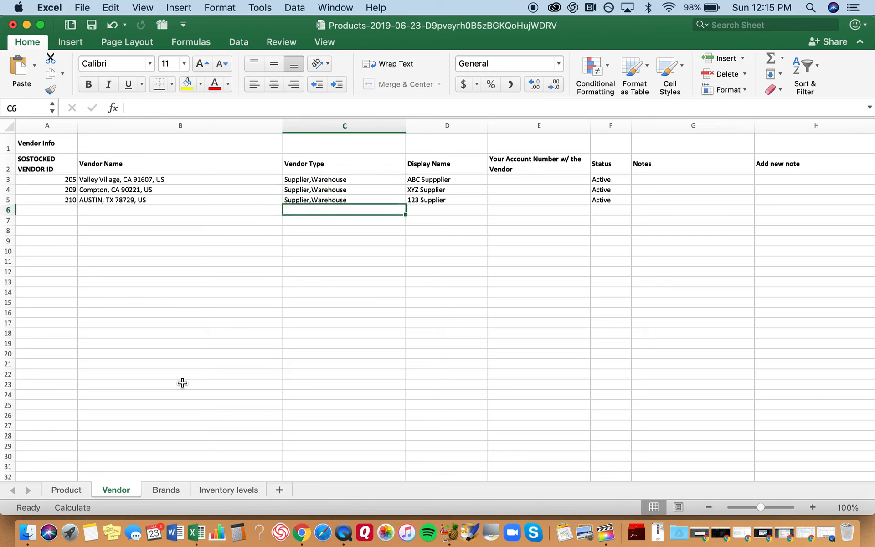
key("Left")
key("Left")
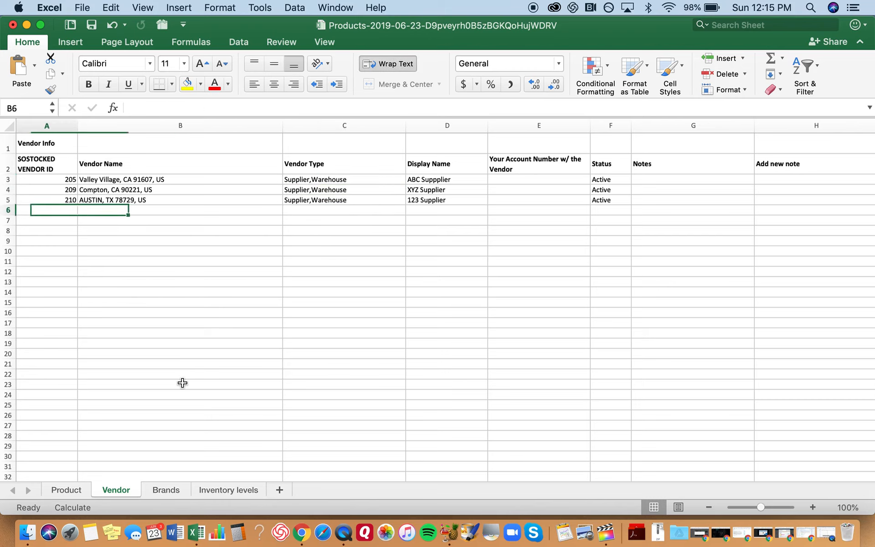
Enter a new vendor named 3PL Worldwide with vendor type Freight Forwarder in the first empty row, leaving its vendor ID blank.
key("Right")
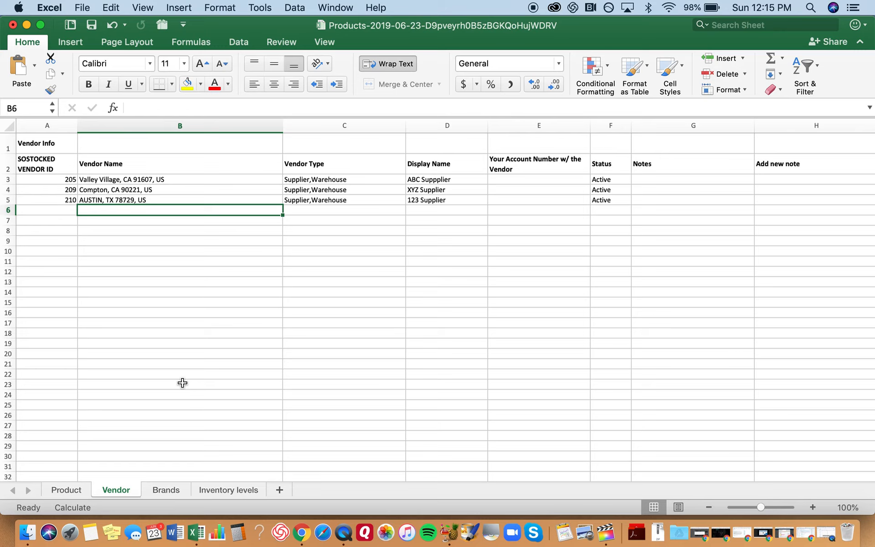
type("3PL World")
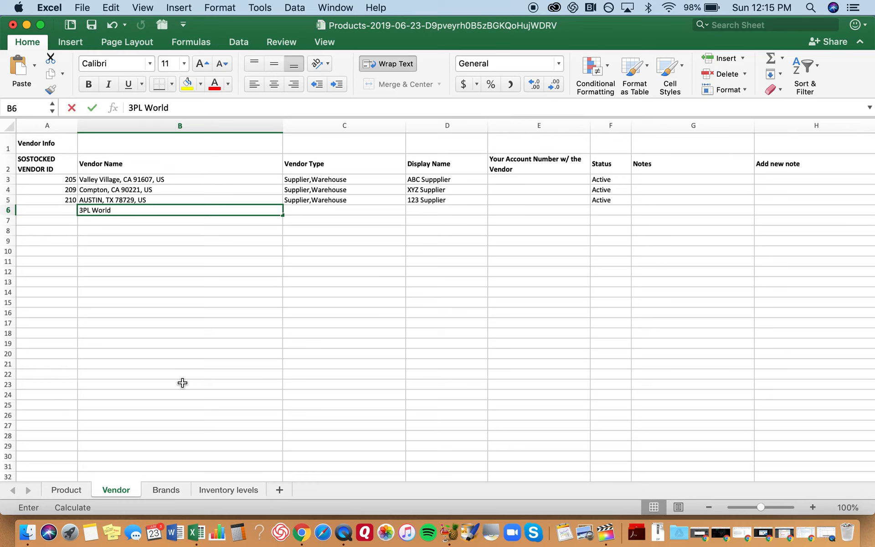
type("wide")
key("Tab")
type("F")
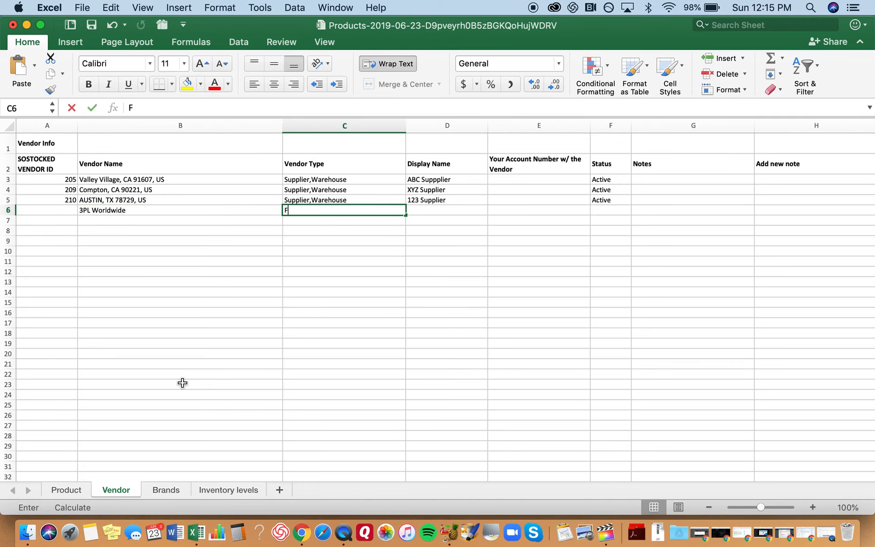
type("reight P")
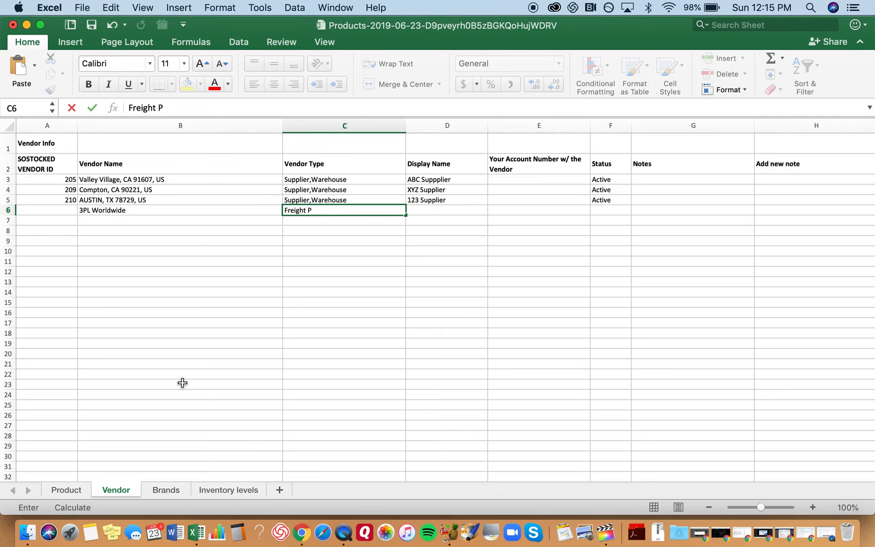
key("BackSpace")
type("Forwarder")
key("Tab")
Copy the new vendor's name, 3PL Worldwide, into its Display Name cell.
key("Left")
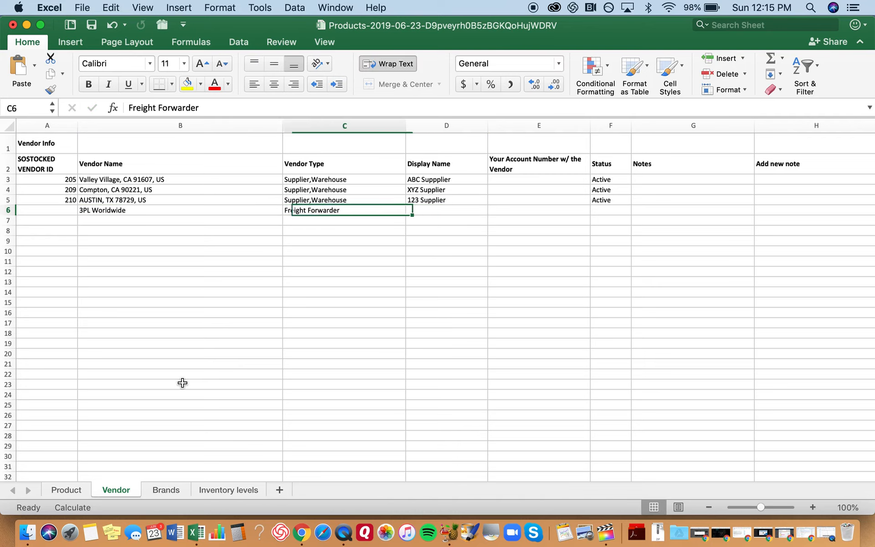
key("Left")
key("Left")
key("Right")
key("Right")
key("Right")
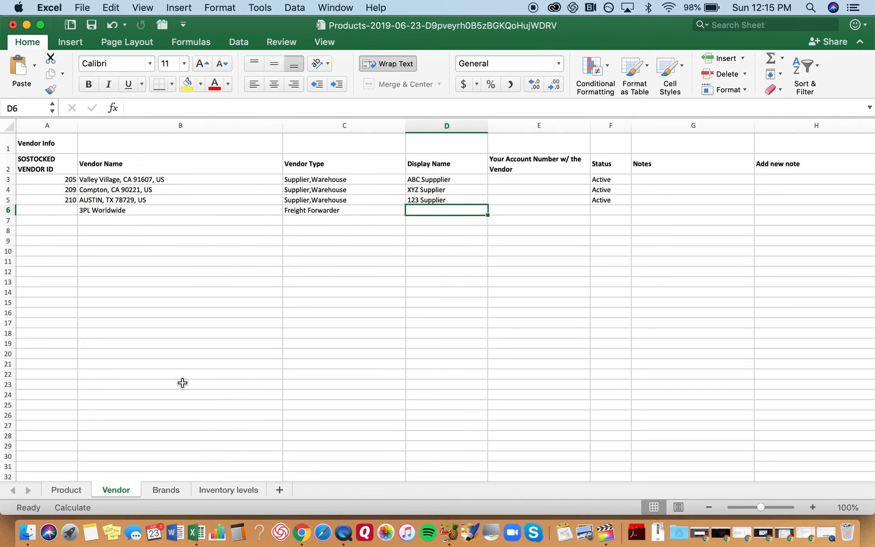
key("Left")
key("Left")
key("Left")
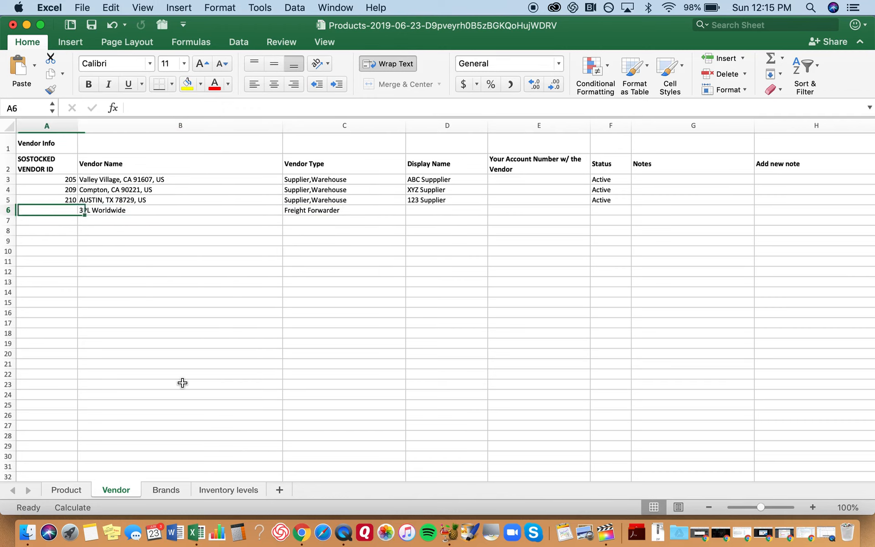
key("super+c")
key("Right")
key("super+c")
key("Right")
key("Right")
key("super+v")
Copy the Active status from the vendor above into the 3PL Worldwide row.
key("Right")
key("Right")
key("Up")
key("super+c")
key("Down")
key("super+v")
Go through the cells of the 3PL Worldwide row, from the vendor ID to the Notes column.
key("Left")
key("Left")
key("Left")
key("Left")
key("Left")
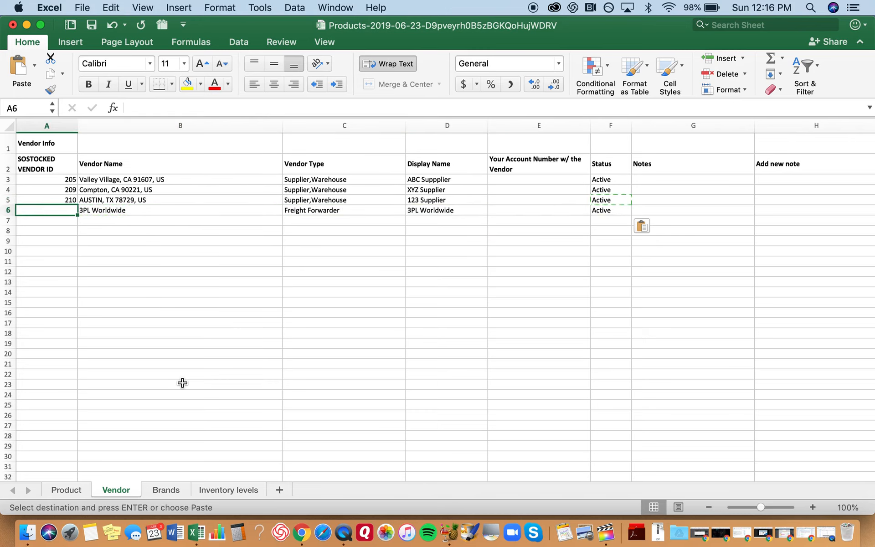
key("Right")
key("Right")
key("Right")
key("Right")
key("Right")
key("Left")
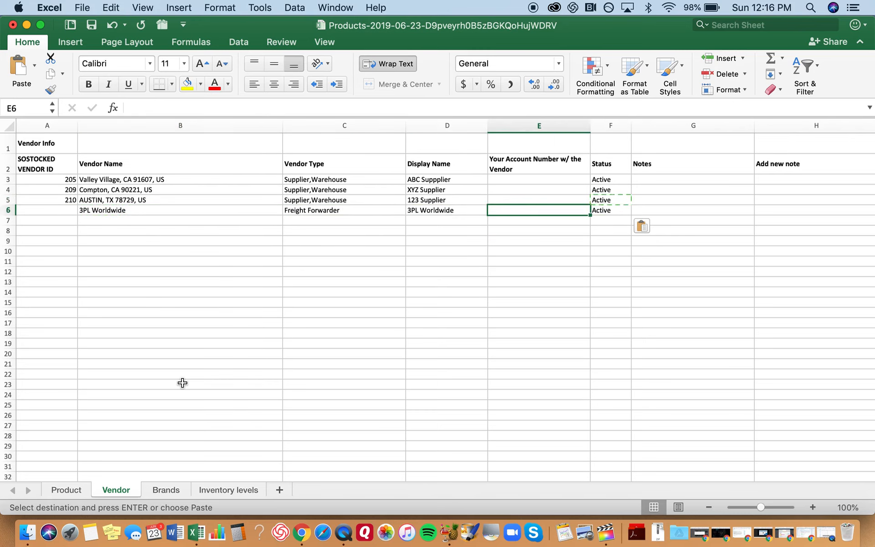
key("Right")
key("Right")
scroll(182, 383, "right", 2)
Go back to the new vendor's ID cell and check it along with the vendor name and type.
key("Left")
key("Left")
key("Left")
key("Left")
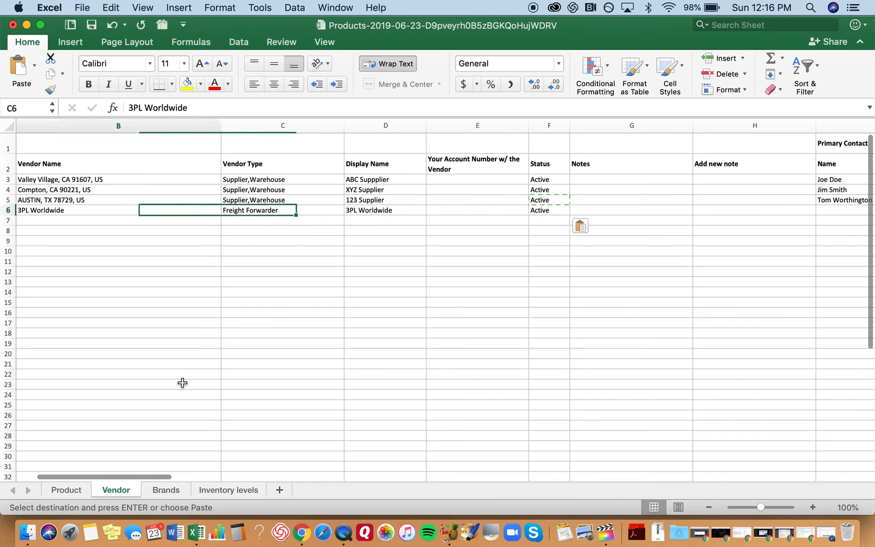
key("Left")
key("Left")
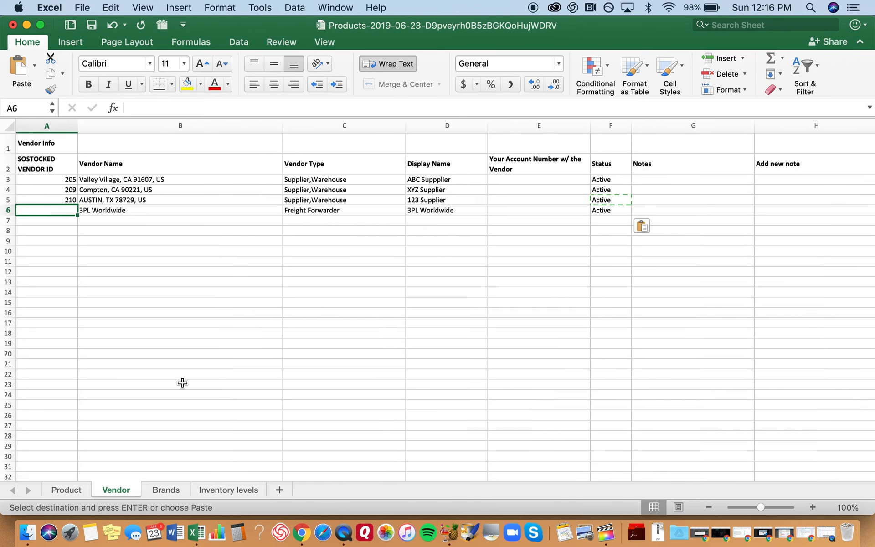
key("Right")
key("Left")
key("Right")
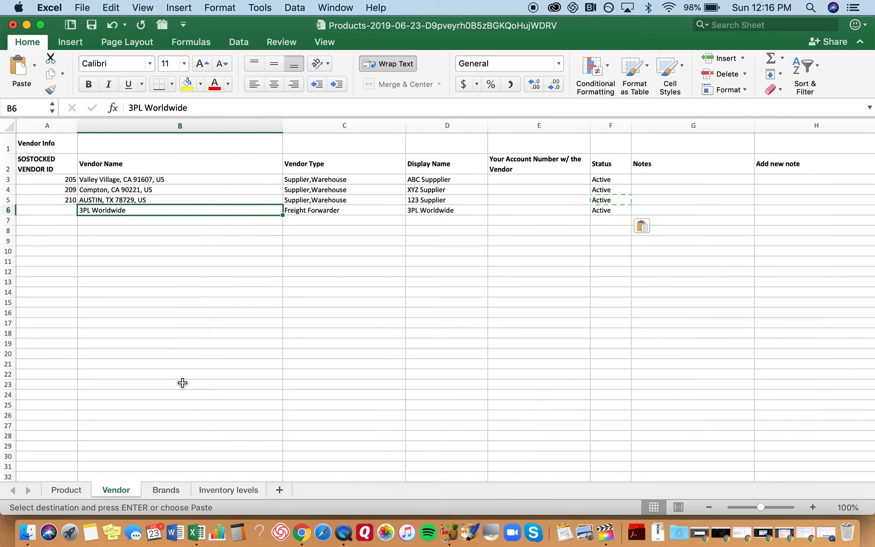
key("Left")
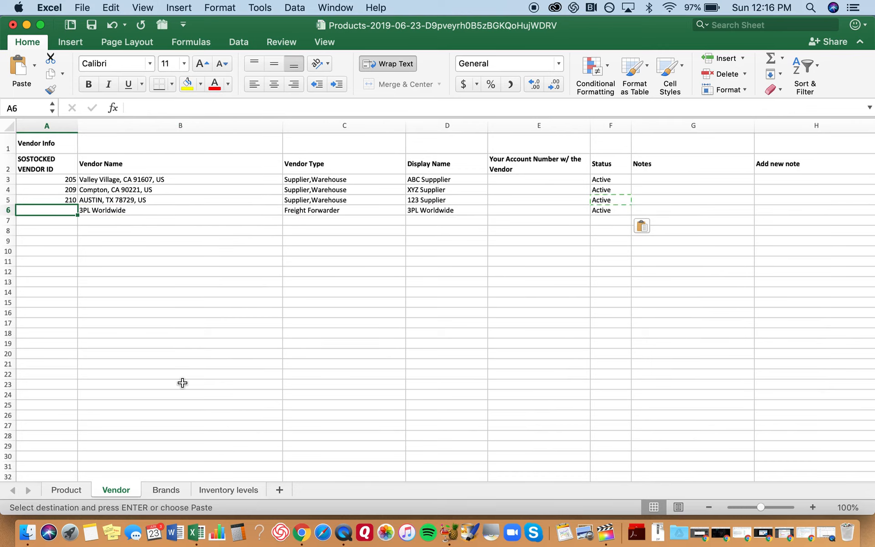
key("Right")
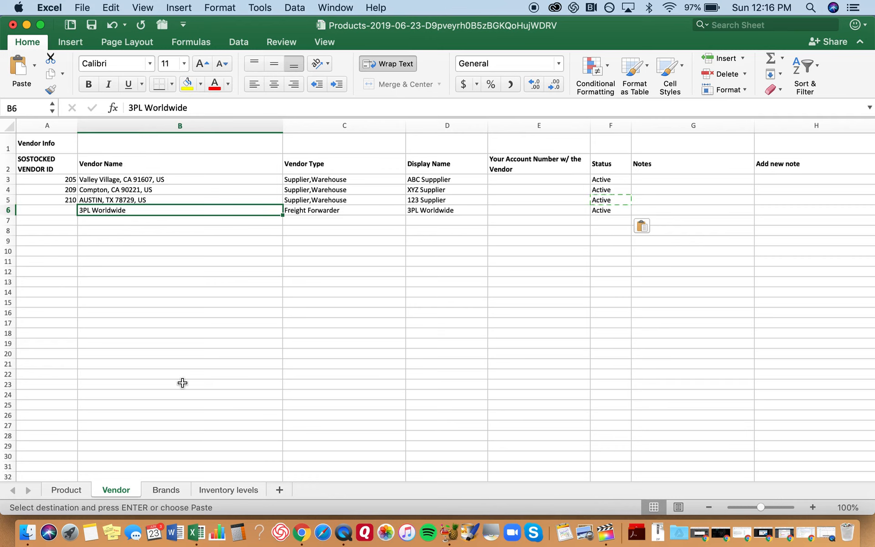
key("Right")
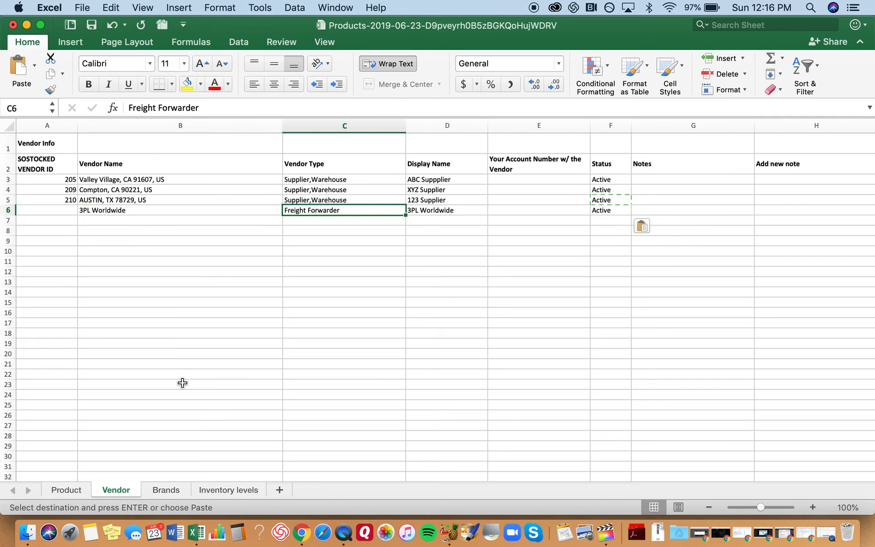
Open the Brands sheet and look through the listed brand IDs and names.
left_click(167, 489)
scroll(115, 250, "up", 5)
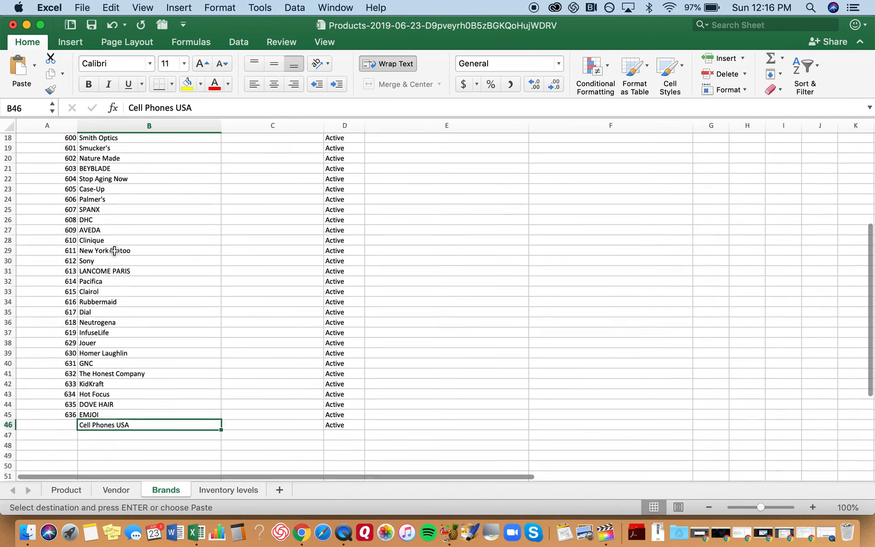
scroll(114, 250, "down", 5)
scroll(109, 240, "up", 10)
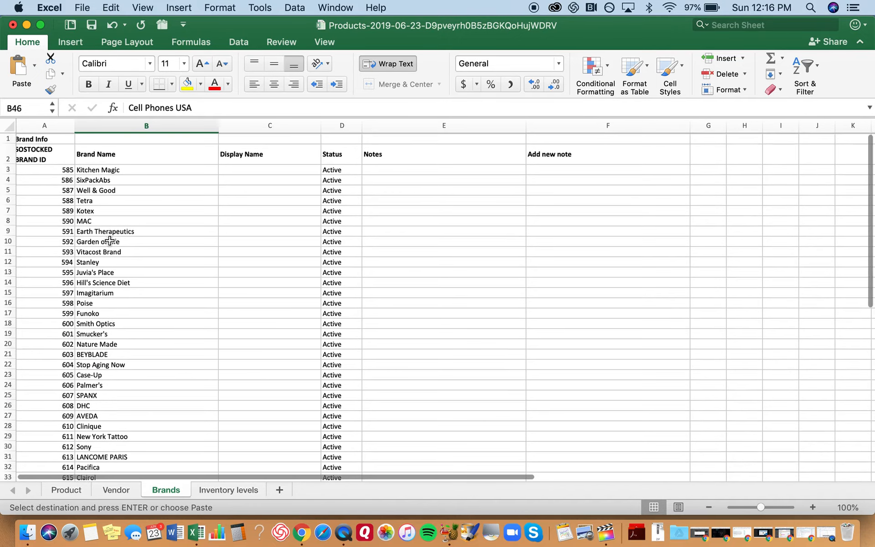
left_click(56, 172)
scroll(57, 172, "down", 7)
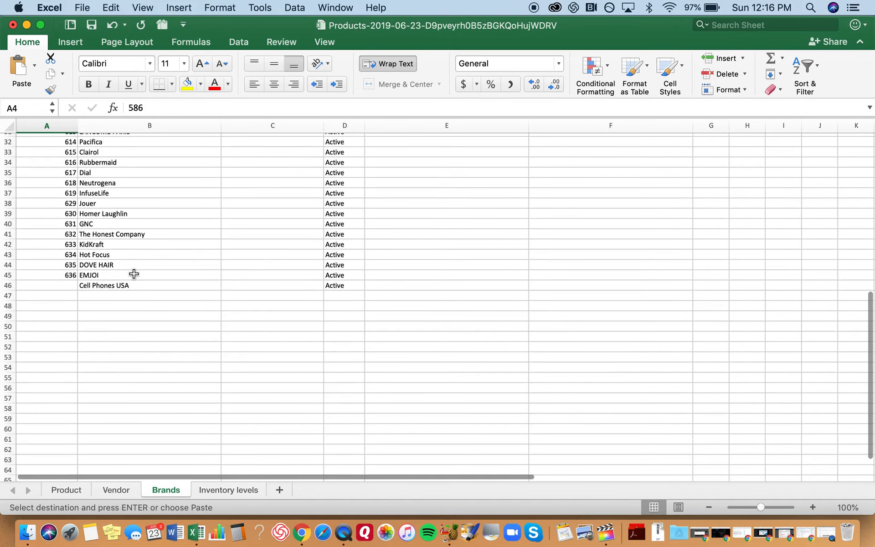
Check the brand ID, name, display name and status cells of the Cell Phones USA row against the other brands.
left_click(122, 284)
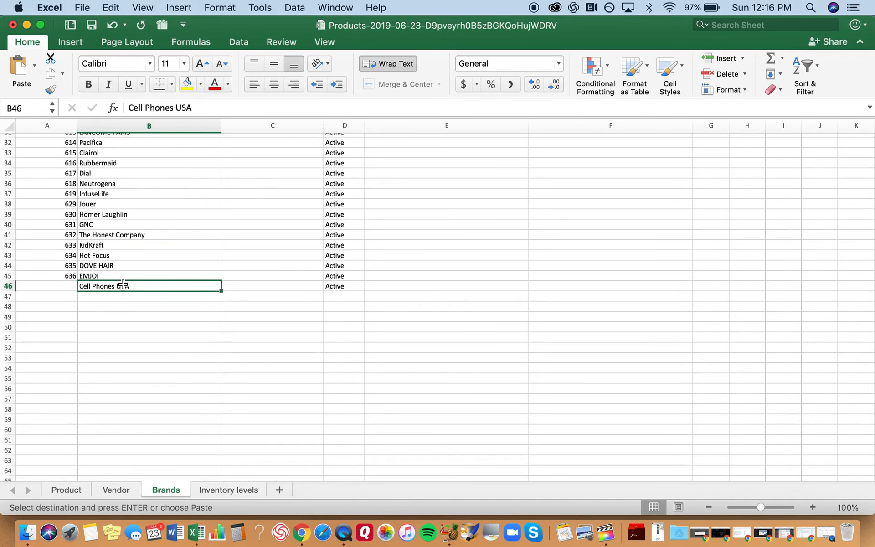
key("Left")
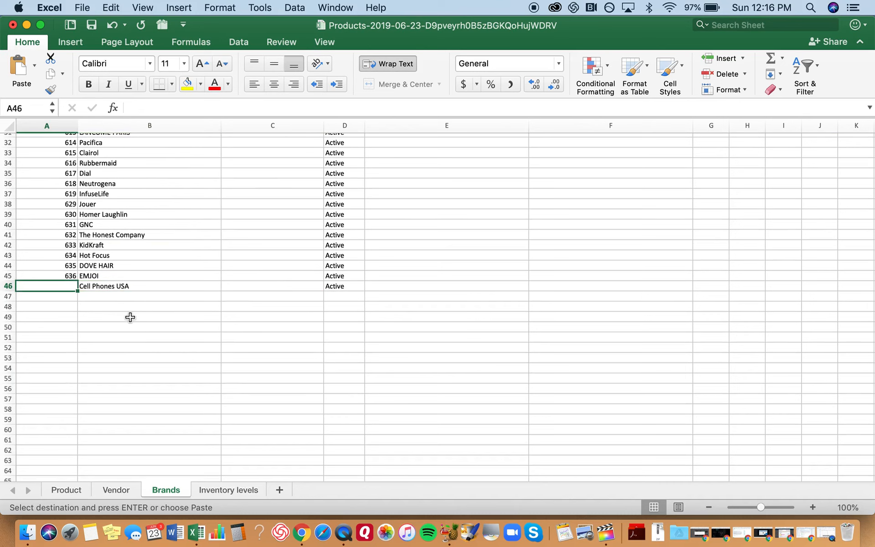
key("Right")
key("Right")
key("Right")
scroll(130, 318, "up", 6)
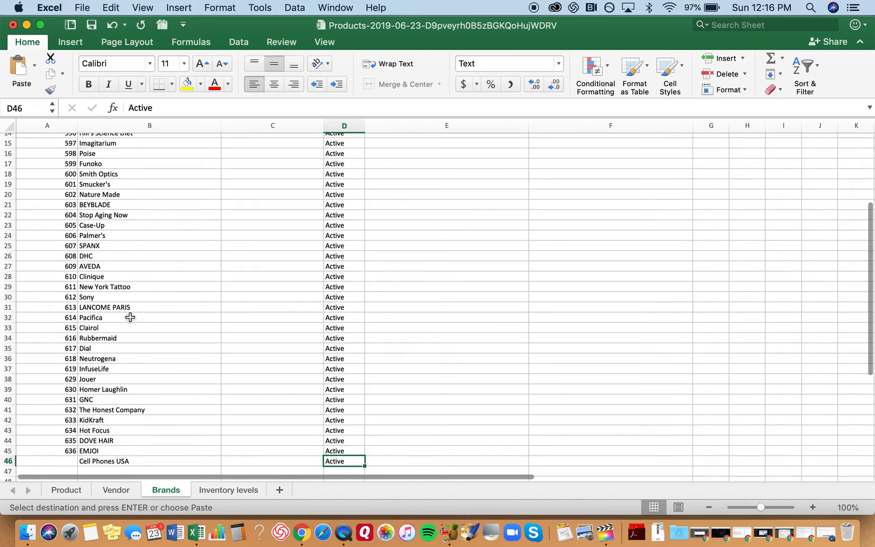
scroll(130, 318, "up", 5)
scroll(130, 317, "down", 10)
left_click(57, 276)
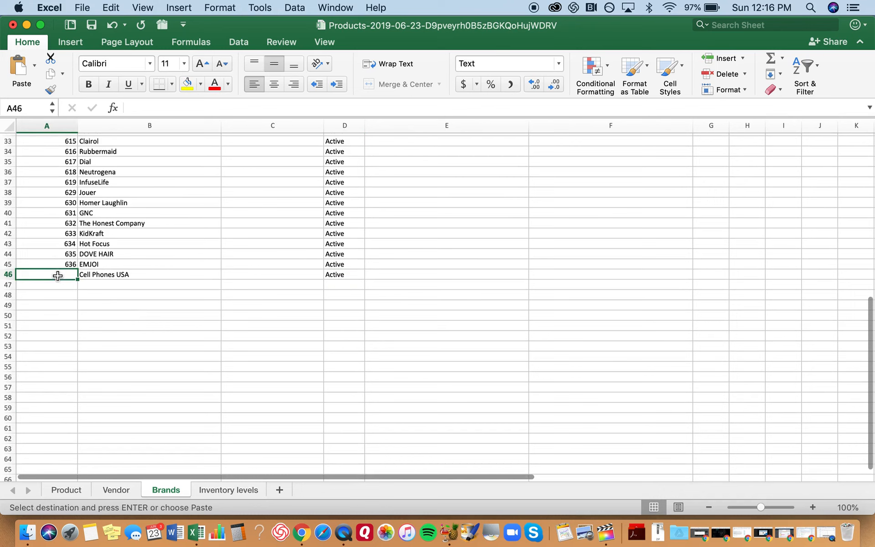
Open the Inventory levels sheet and go down the cells of the SoStocked vendor ID column.
left_click(222, 491)
left_click(48, 161)
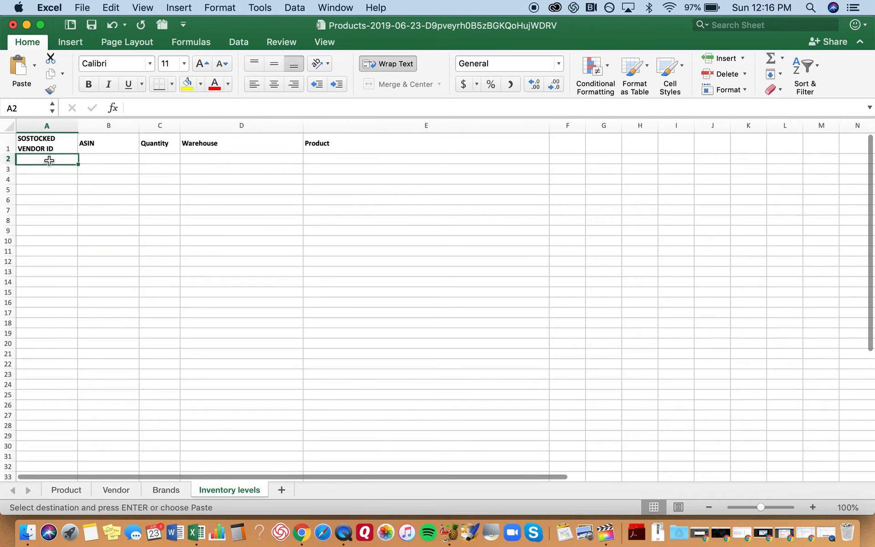
key("Down")
key("Down")
key("Down")
key("Down")
key("Down")
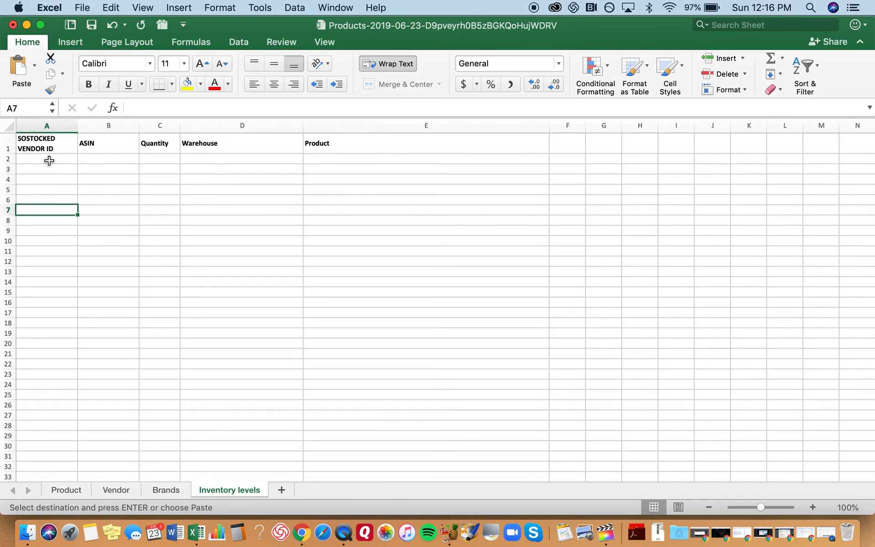
Go through the ASIN, Quantity, Warehouse and Product cells at the start of the inventory table.
left_click(202, 158)
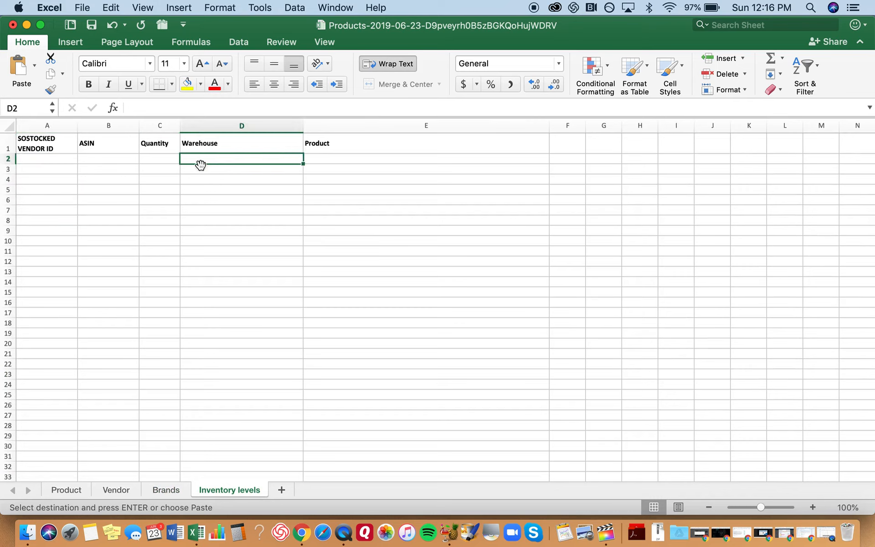
left_click_drag(171, 155, 153, 309)
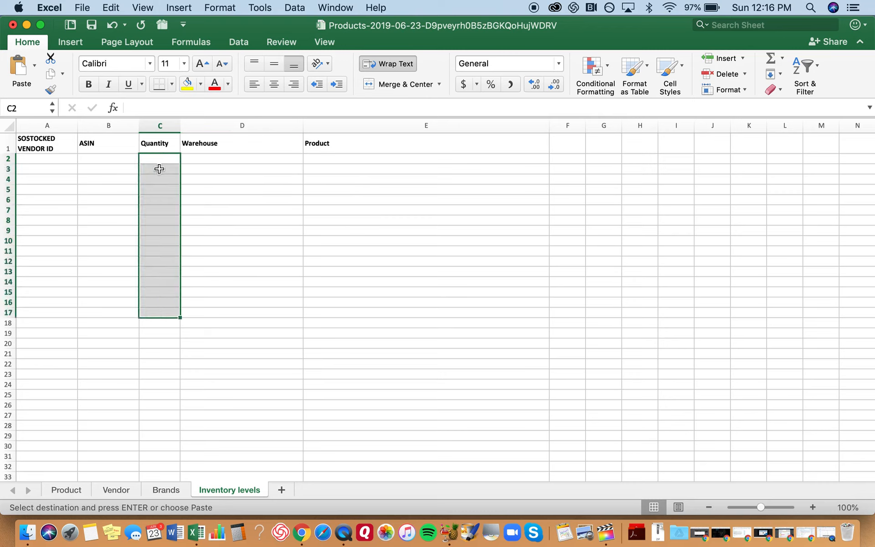
left_click_drag(159, 169, 158, 166)
key("Left")
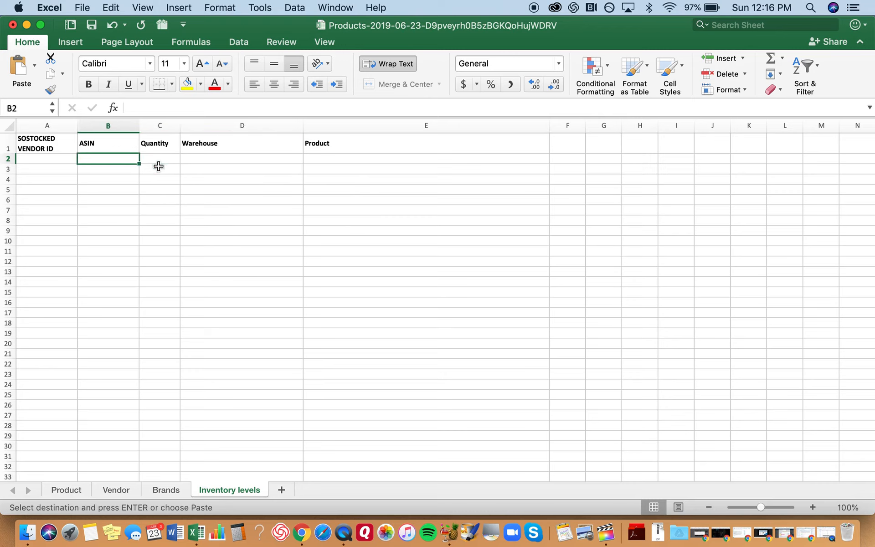
key("Right")
key("Right")
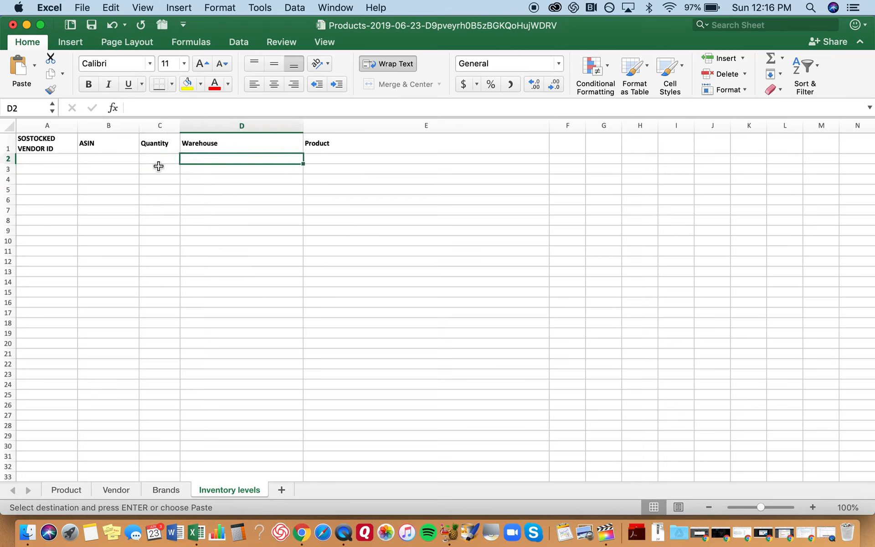
key("Left")
key("Down")
key("Down")
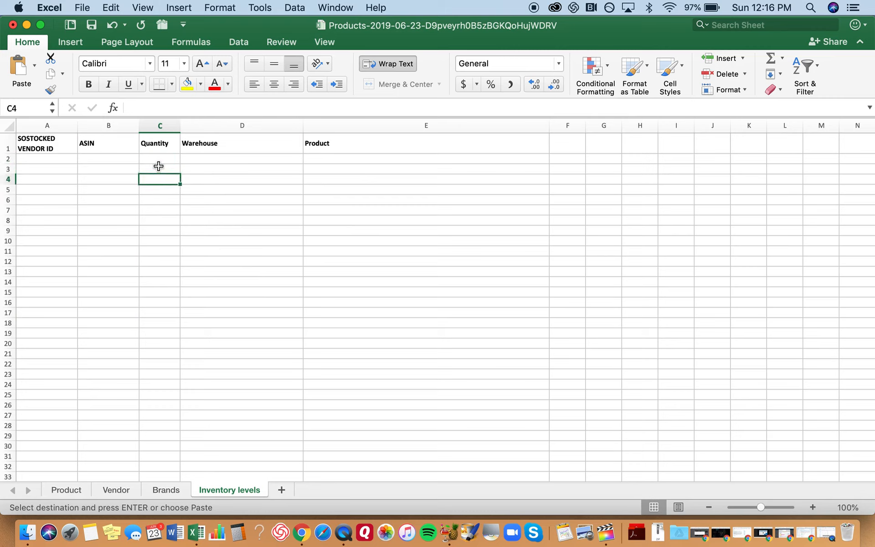
key("Down")
key("Up")
key("Up")
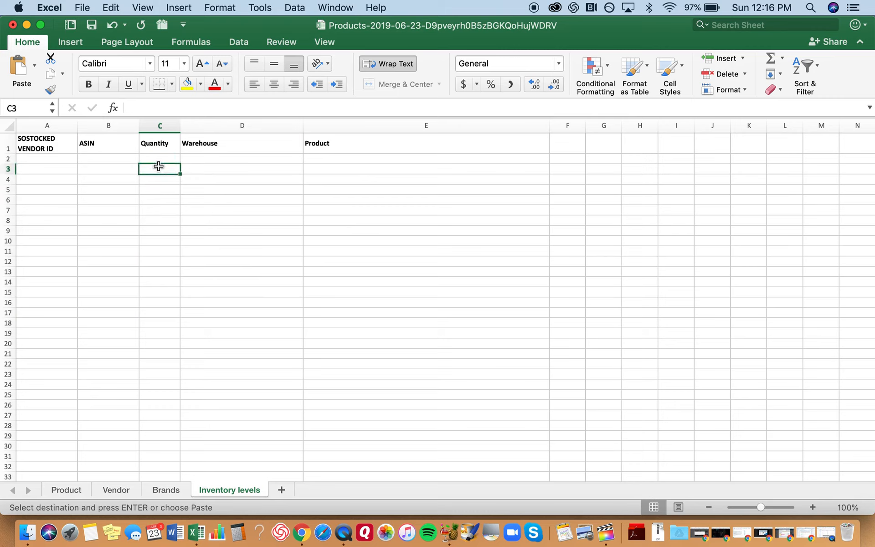
key("Up")
key("Right")
key("Right")
key("Left")
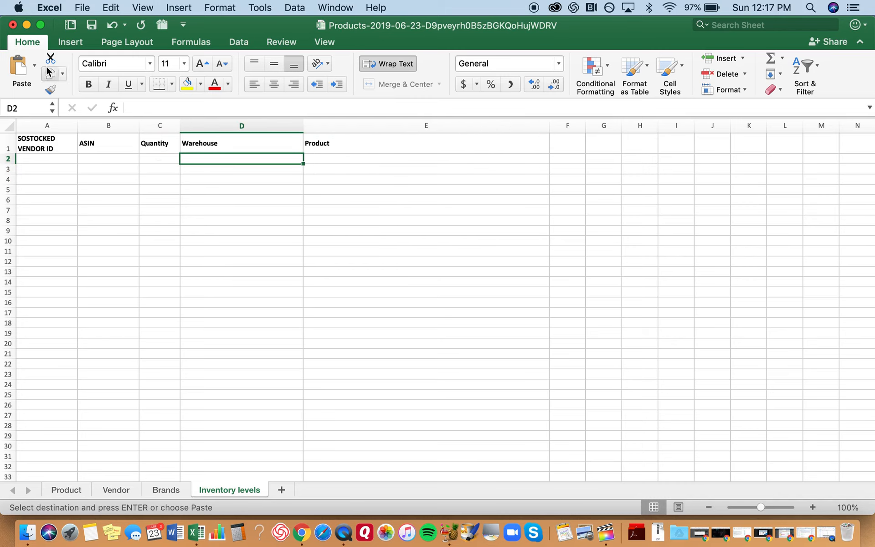
Save the edited products workbook and close it.
left_click(91, 25)
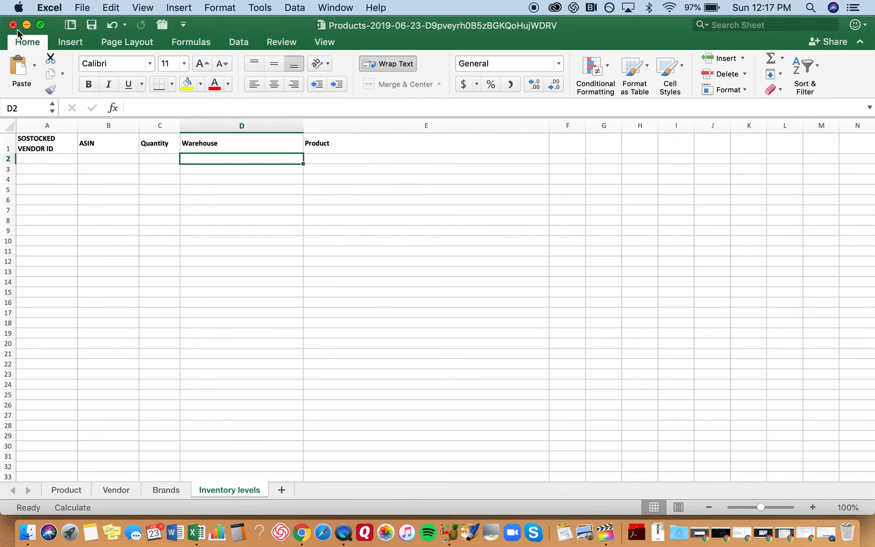
left_click(13, 24)
Switch to Chrome and upload Products-2019-06-23-D9pveyrh0B5zBGKQoHujWDRV.xlsx from the Desktop as the SoStocked import file.
key("super+Tab")
key("super+Tab")
key("super+Tab")
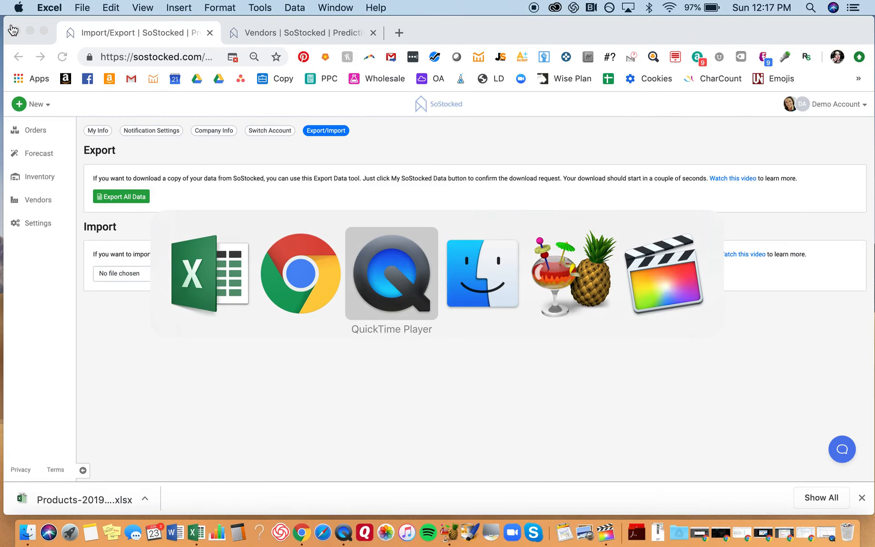
key("super+shift+Tab")
key("super+shift+Tab")
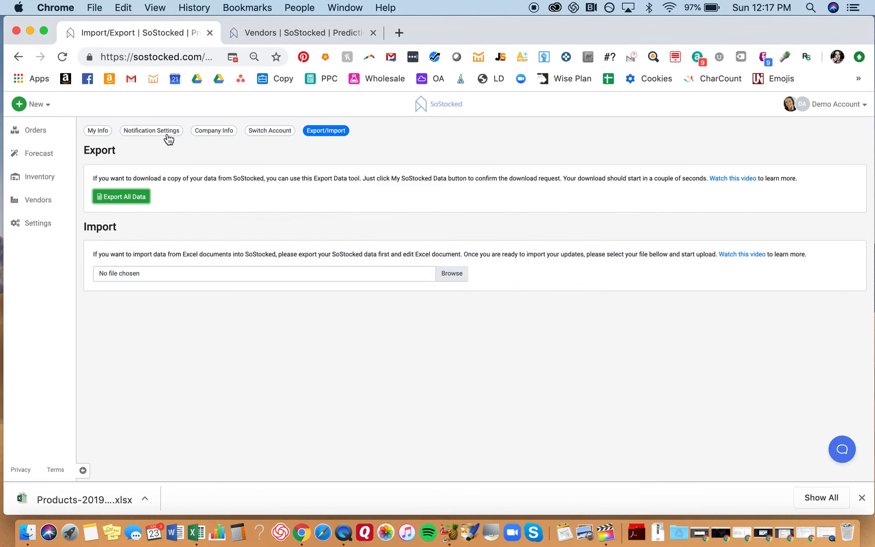
left_click(139, 272)
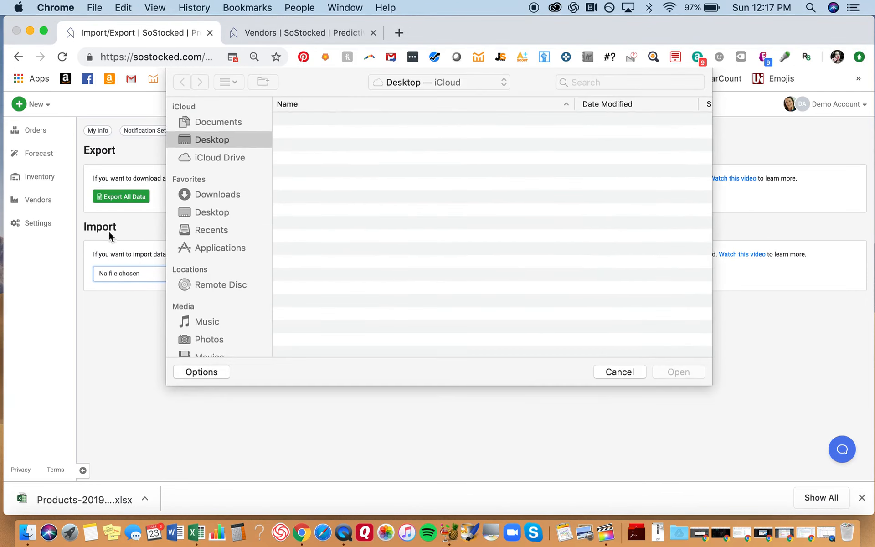
scroll(337, 283, "down", 5)
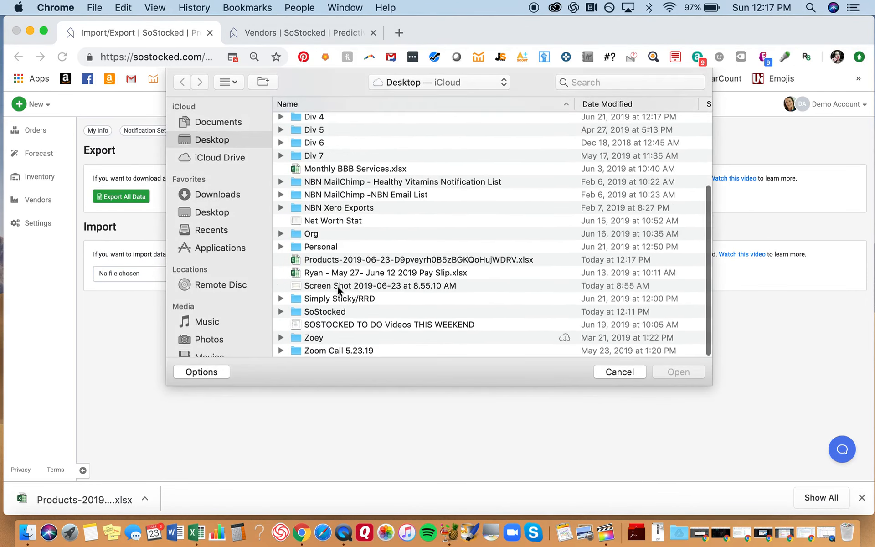
left_click(329, 260)
double_click(329, 259)
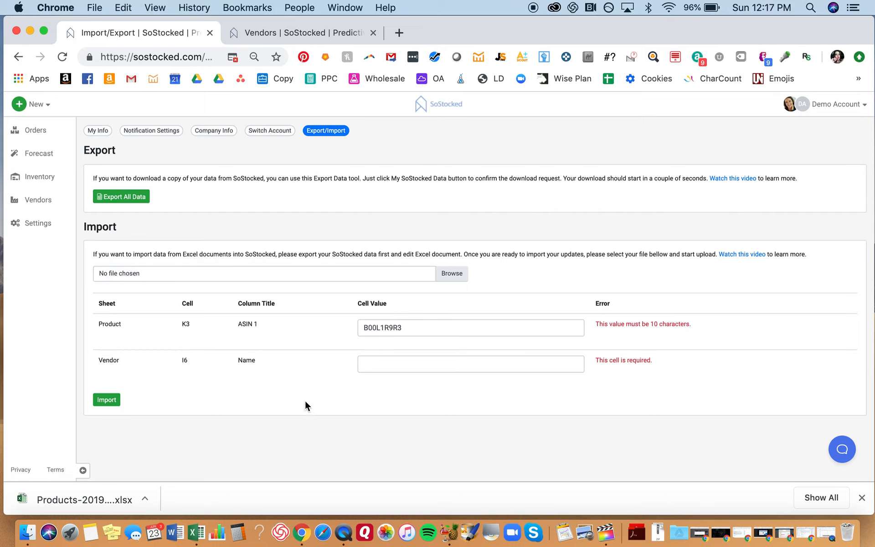
Correct the ASIN 1 value of Product cell K3 to B00L1R9R34 in the import error list.
left_click(419, 331)
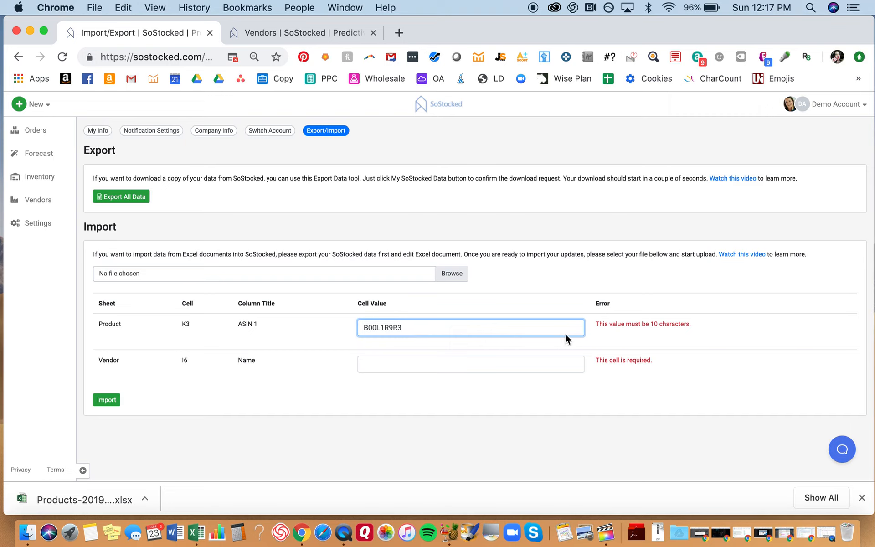
left_click(364, 328)
left_click(404, 327)
type("4")
Fill in the missing name for Vendor cell I6 as 1234 Warehouse and run the import with the corrected values.
left_click(385, 361)
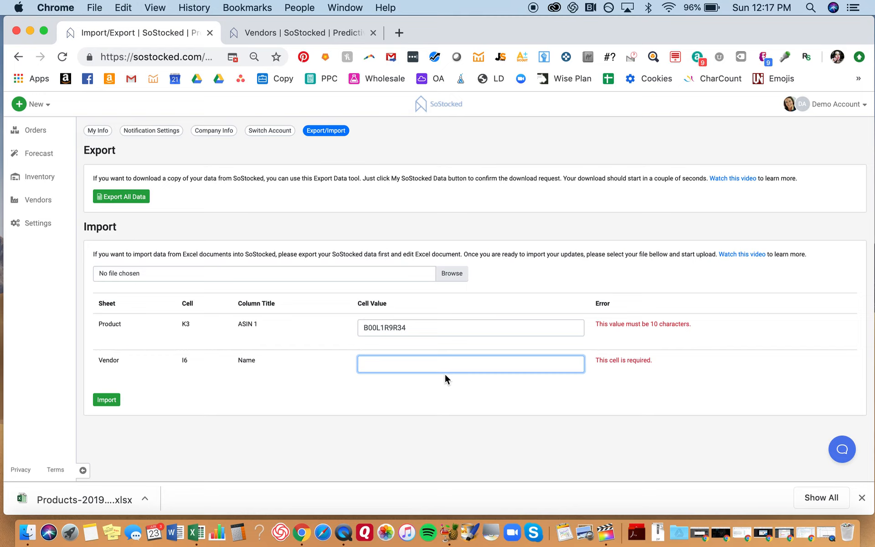
type("1234 Warehouse")
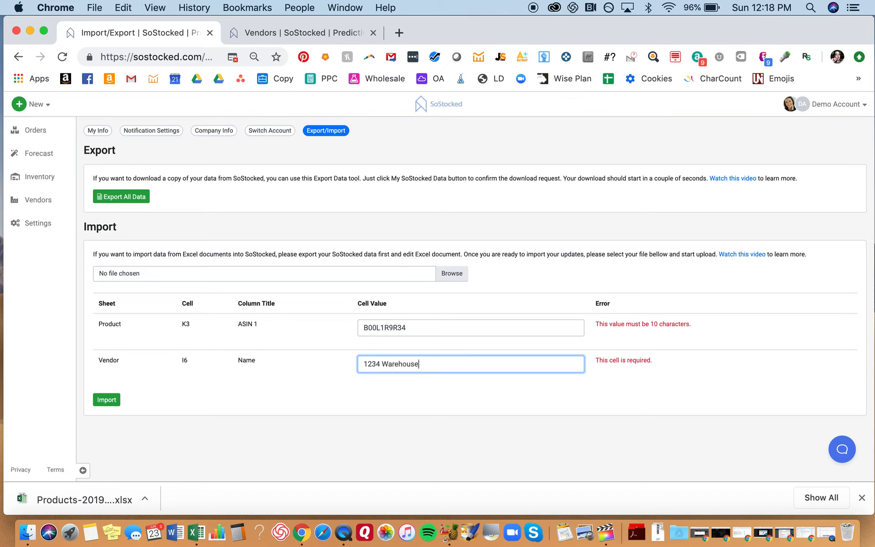
left_click(102, 403)
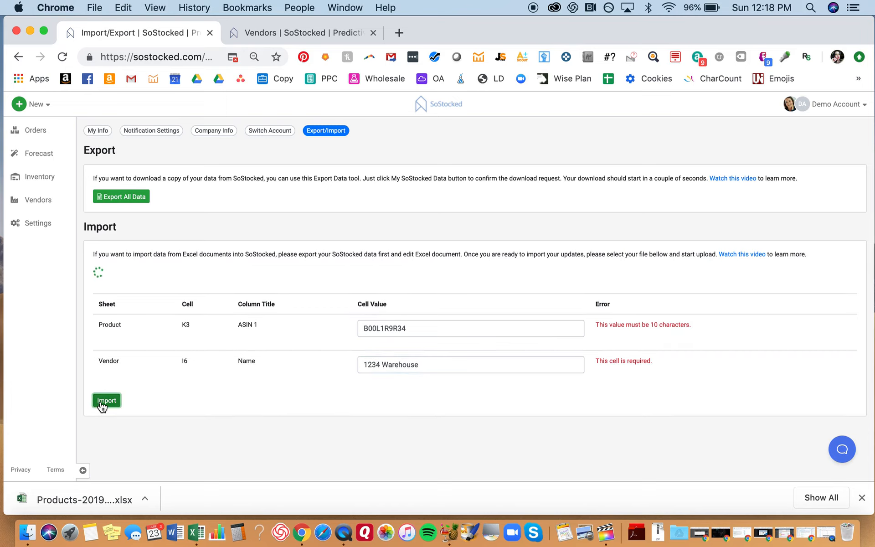
left_click(111, 403)
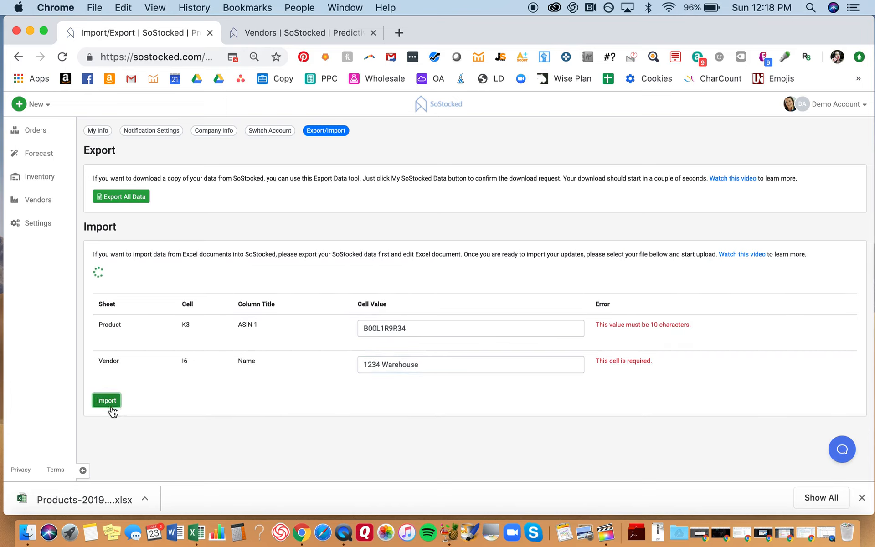